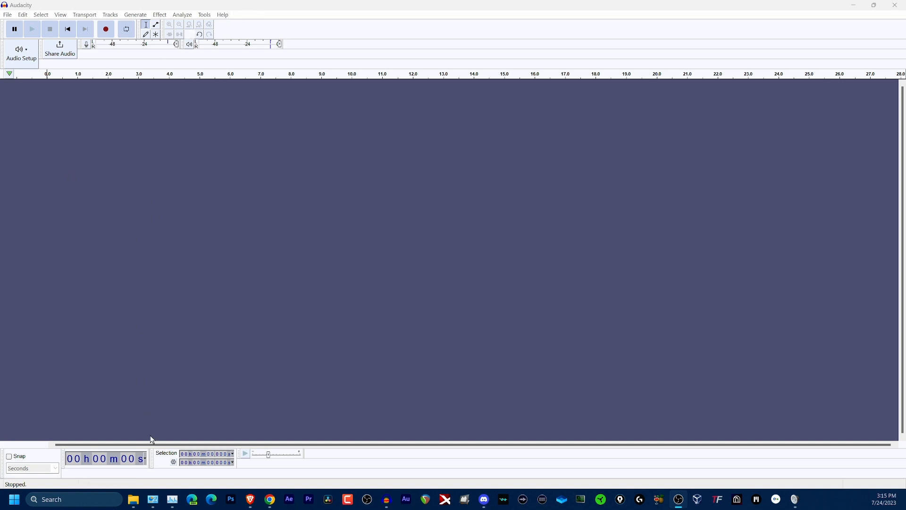
Switch to the Chrome browser and view the official Audacity download page
{"action": "left_click", "coordinate": [270, 499]}
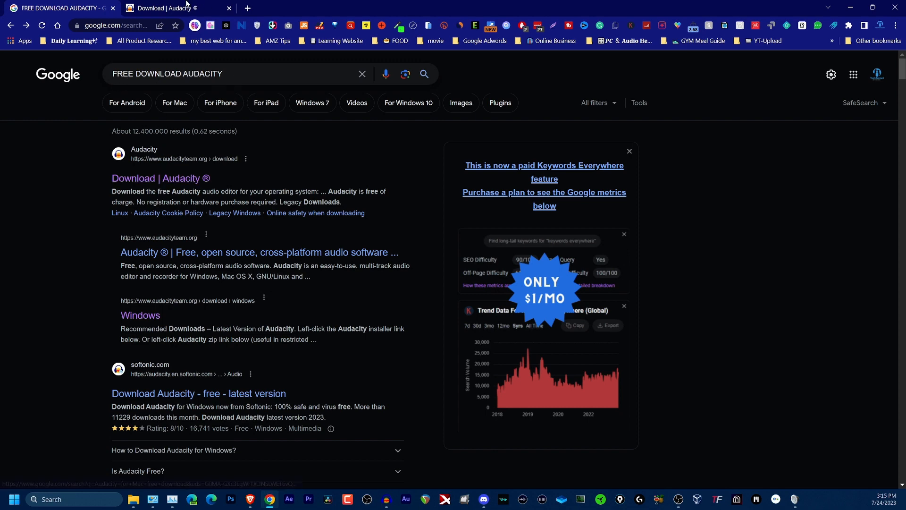
{"action": "left_click", "coordinate": [186, 5]}
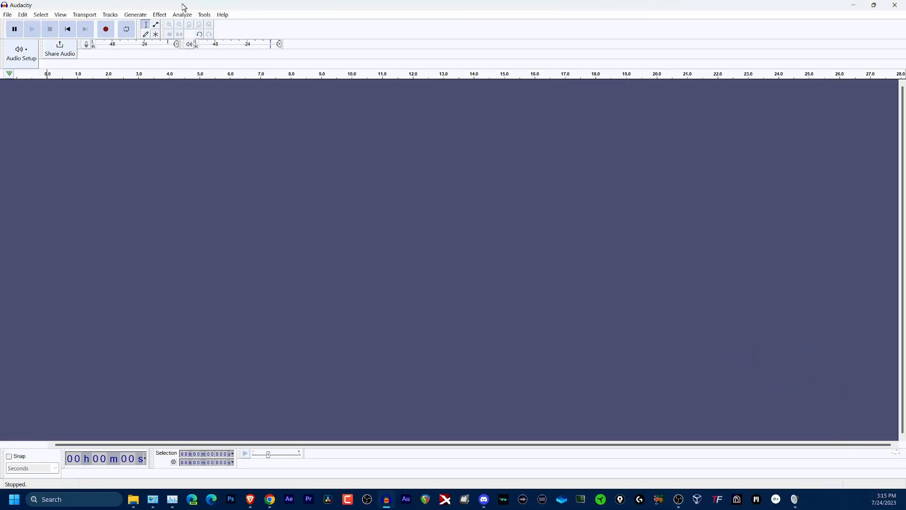
Switch back to Audacity and set the default sample rate to 48000 Hz in the audio preferences
{"action": "left_click", "coordinate": [22, 15]}
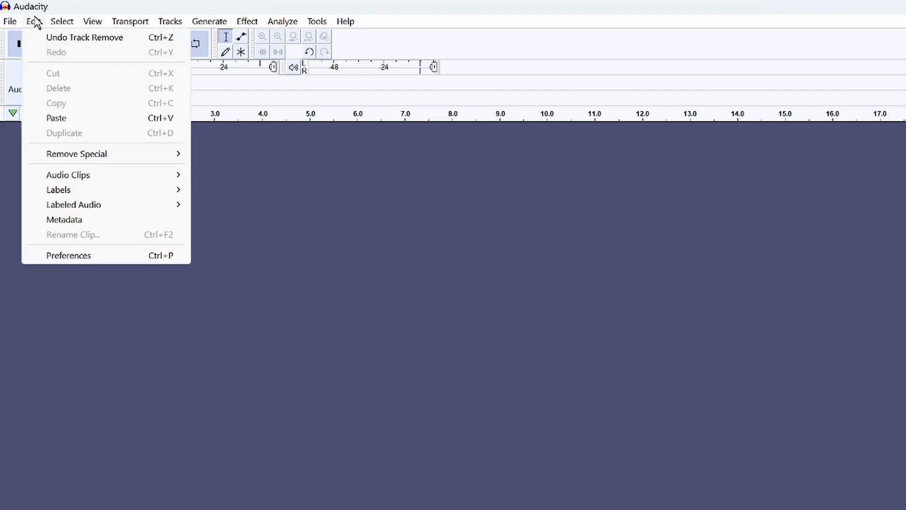
{"action": "left_click", "coordinate": [104, 254]}
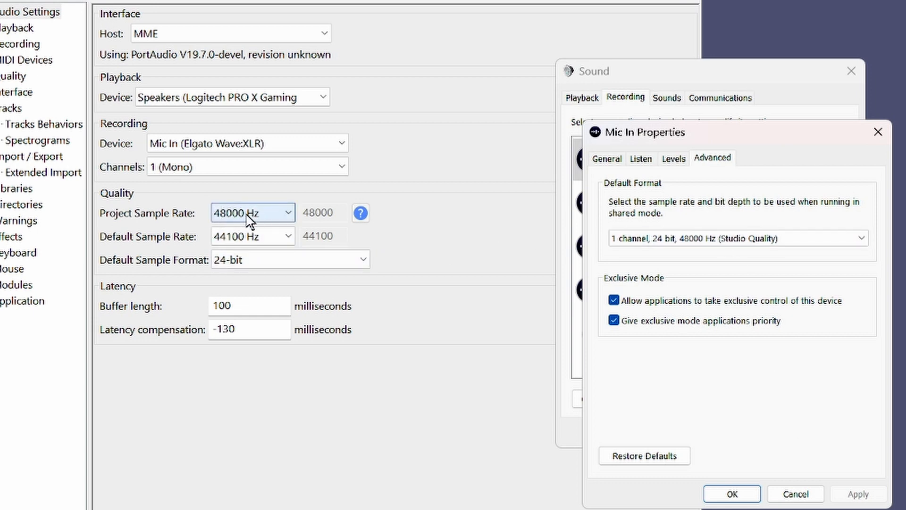
{"action": "left_click", "coordinate": [258, 236]}
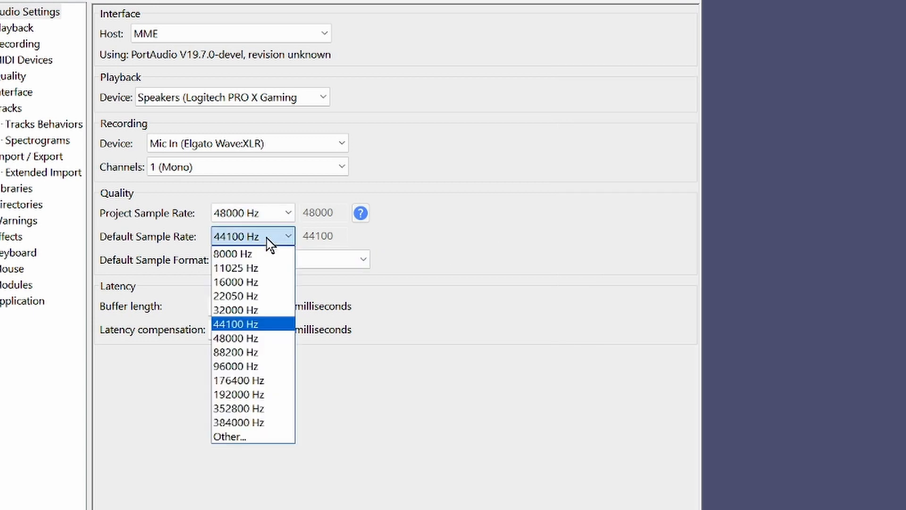
{"action": "left_click", "coordinate": [253, 335]}
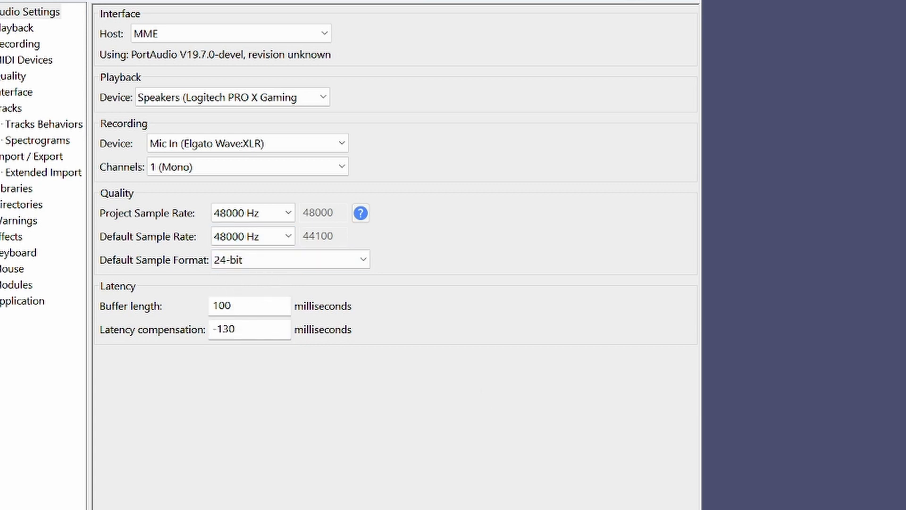
Inspect the Mic In recording device's general, levels and advanced properties in the Windows Sound settings
{"action": "key", "text": "alt+Tab"}
{"action": "left_click", "coordinate": [619, 157]}
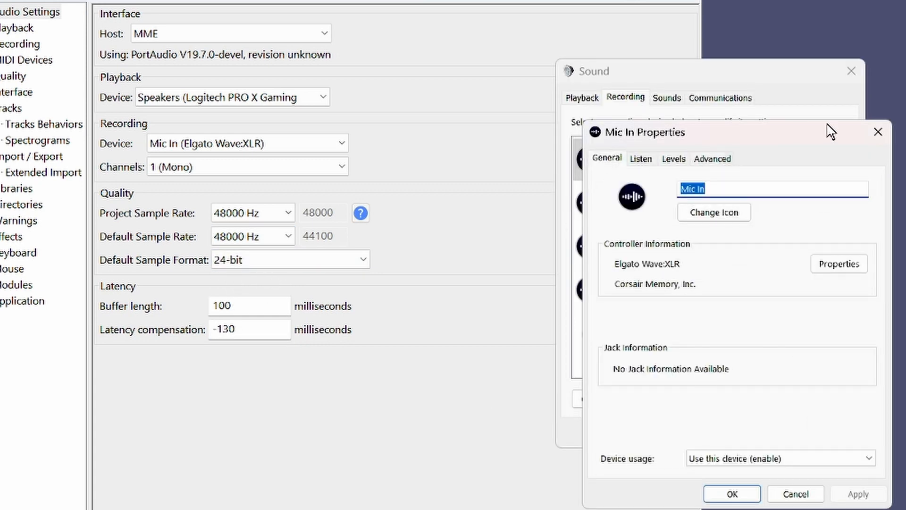
{"action": "left_click", "coordinate": [878, 132]}
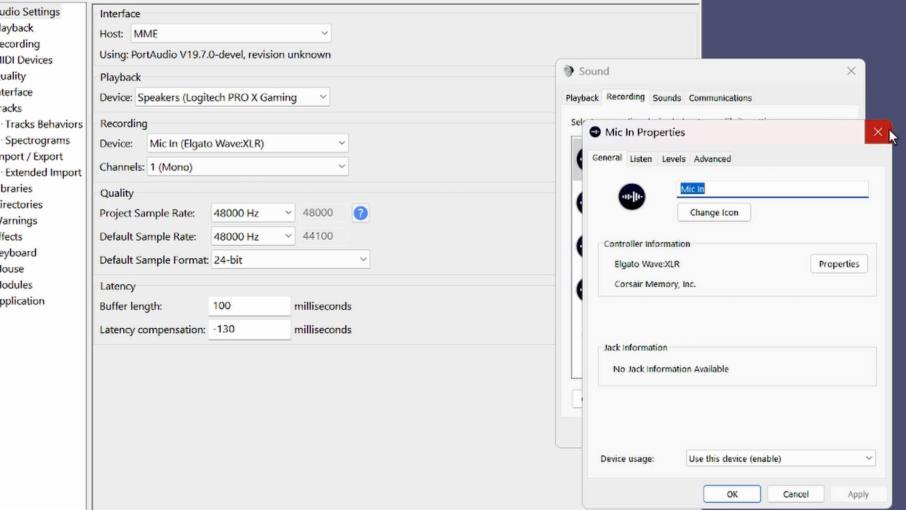
{"action": "left_click", "coordinate": [888, 130]}
{"action": "right_click", "coordinate": [692, 147]}
{"action": "left_click", "coordinate": [724, 259]}
{"action": "left_click", "coordinate": [673, 158]}
{"action": "left_click", "coordinate": [712, 158]}
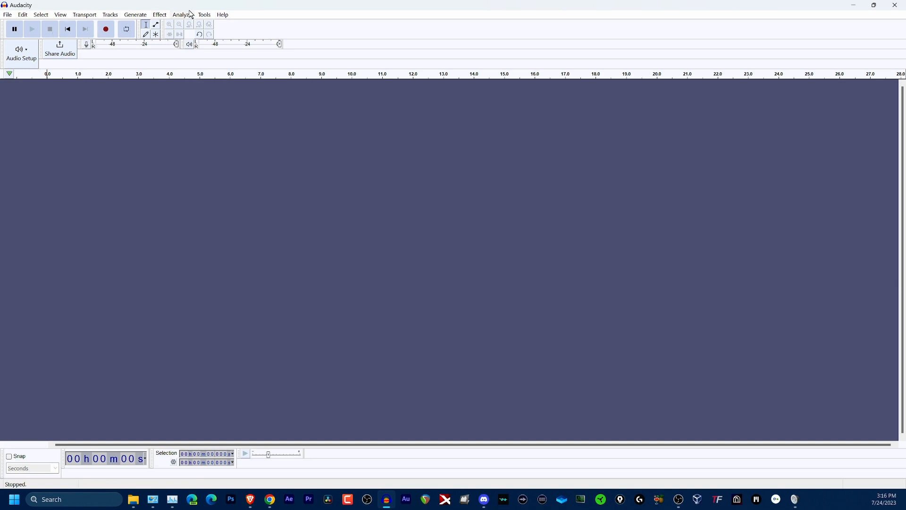
{"action": "left_click", "coordinate": [161, 17]}
{"action": "mouse_move", "coordinate": [183, 76]}
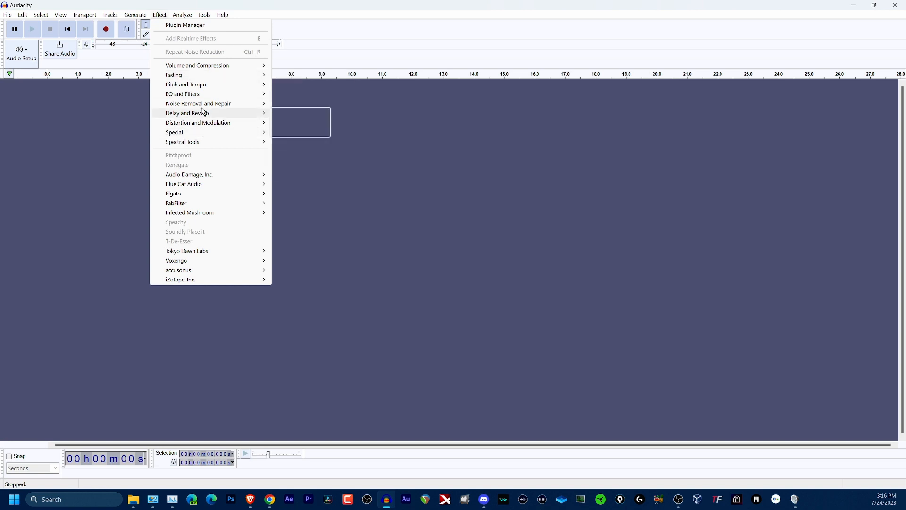
{"action": "left_click", "coordinate": [110, 29]}
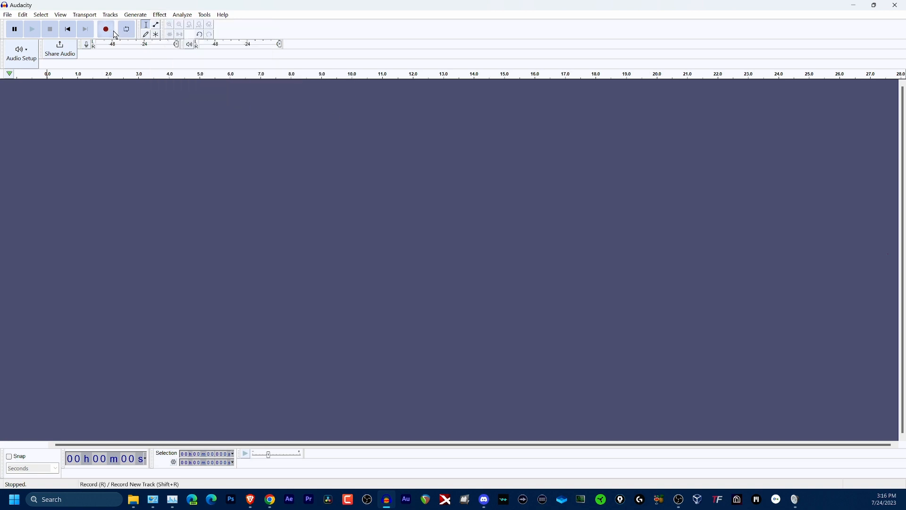
Record a voice take of about 6.6 seconds on a new mono track and play it back from near its start
{"action": "left_click", "coordinate": [106, 29]}
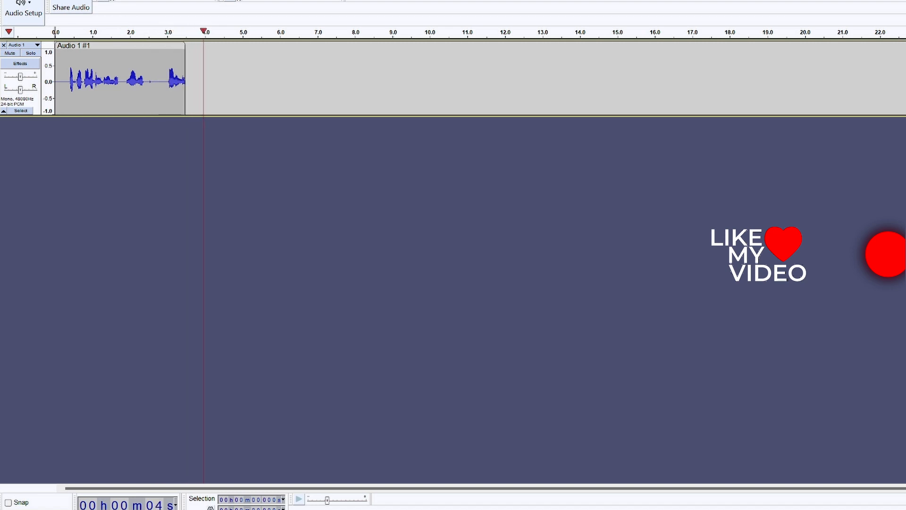
{"action": "key", "text": "space"}
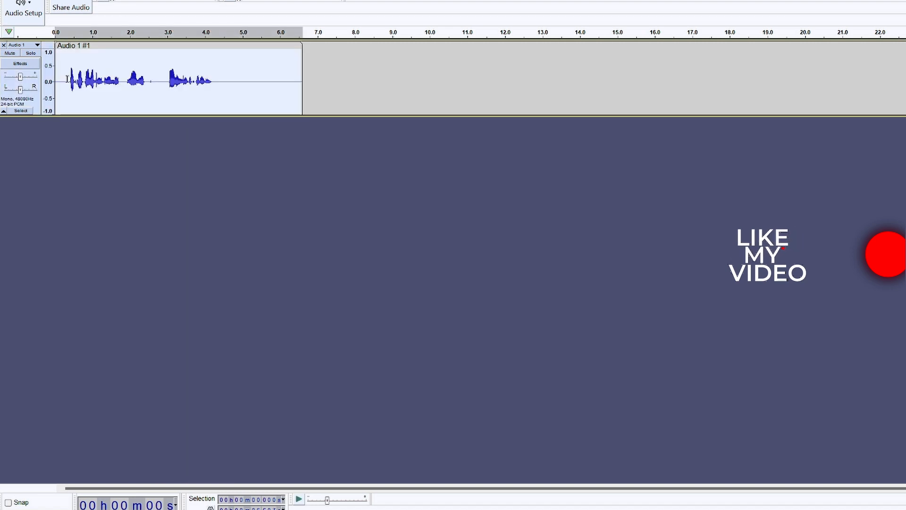
{"action": "left_click", "coordinate": [67, 79]}
{"action": "key", "text": "space"}
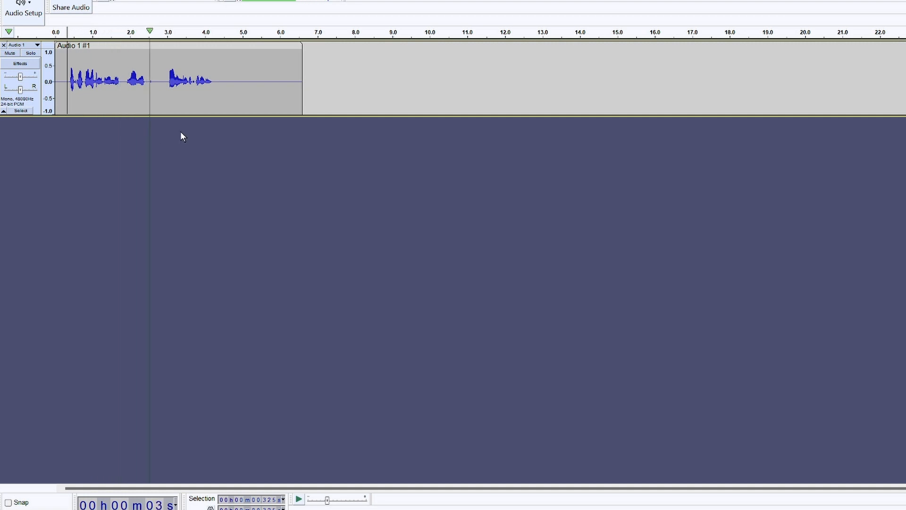
{"action": "key", "text": "space"}
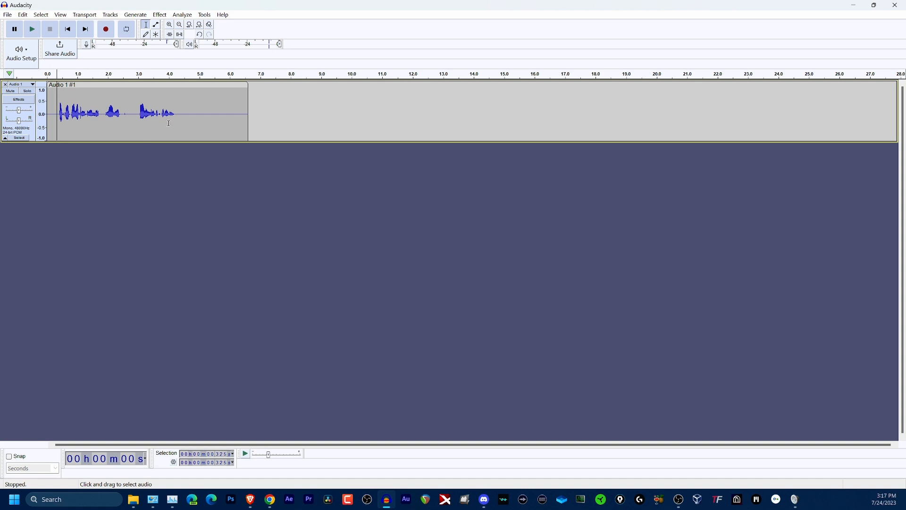
Copy the whole recorded clip and paste the duplicate on the same track at about 8.4 seconds
{"action": "left_click", "coordinate": [177, 85]}
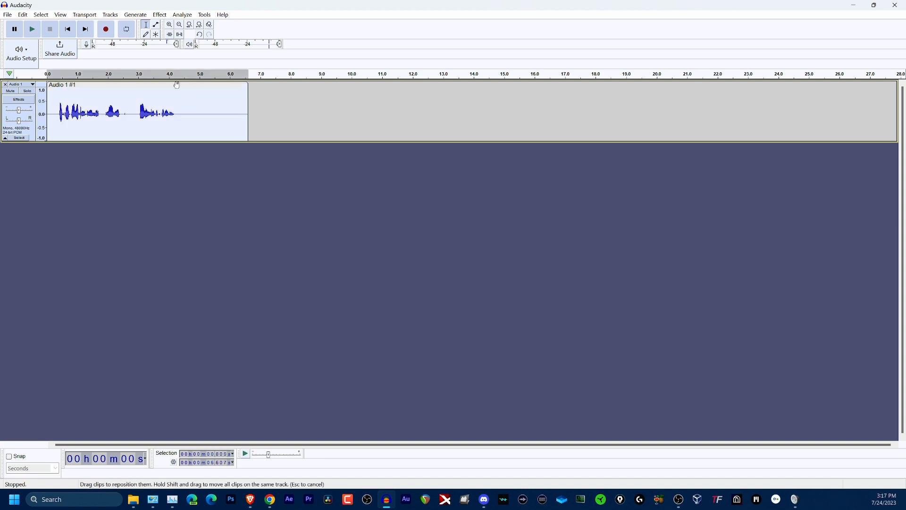
{"action": "right_click", "coordinate": [169, 100]}
{"action": "key", "text": "Escape"}
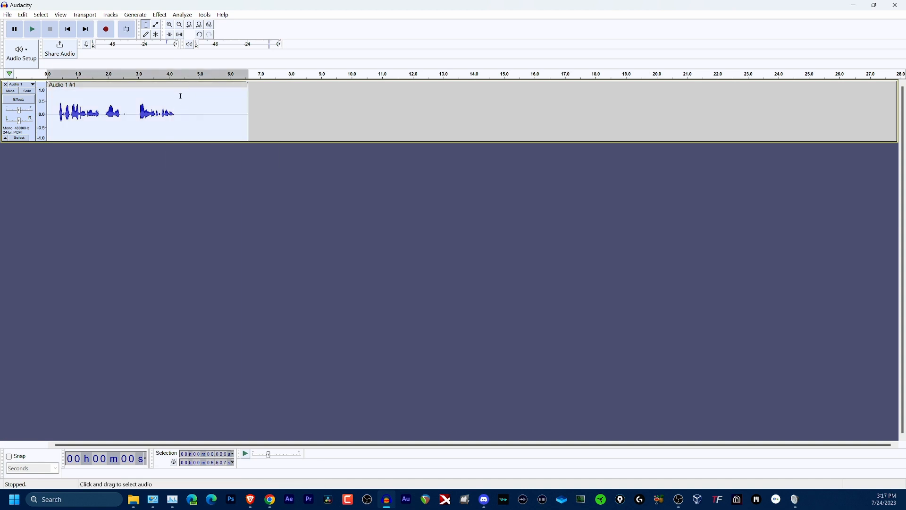
{"action": "left_click_drag", "start_coordinate": [175, 82], "coordinate": [392, 103]}
{"action": "key", "text": "Escape"}
{"action": "left_click", "coordinate": [304, 111]}
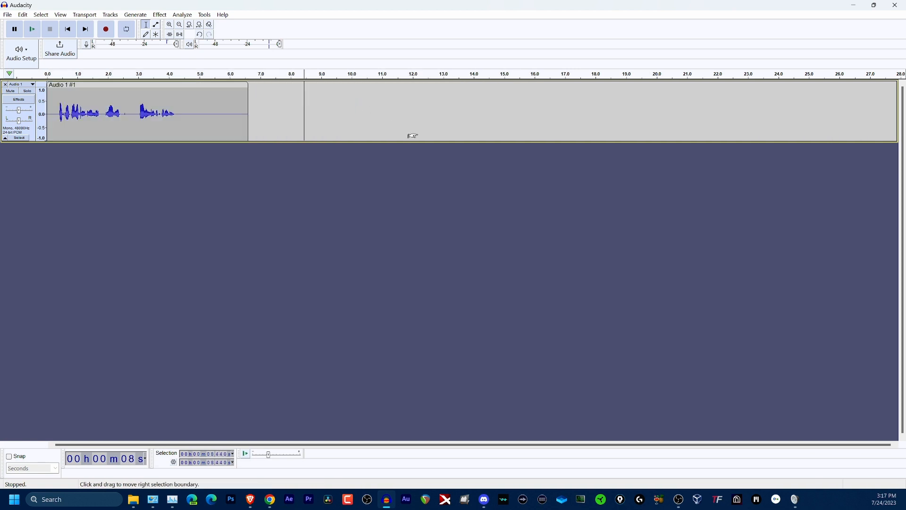
{"action": "key", "text": "ctrl+v"}
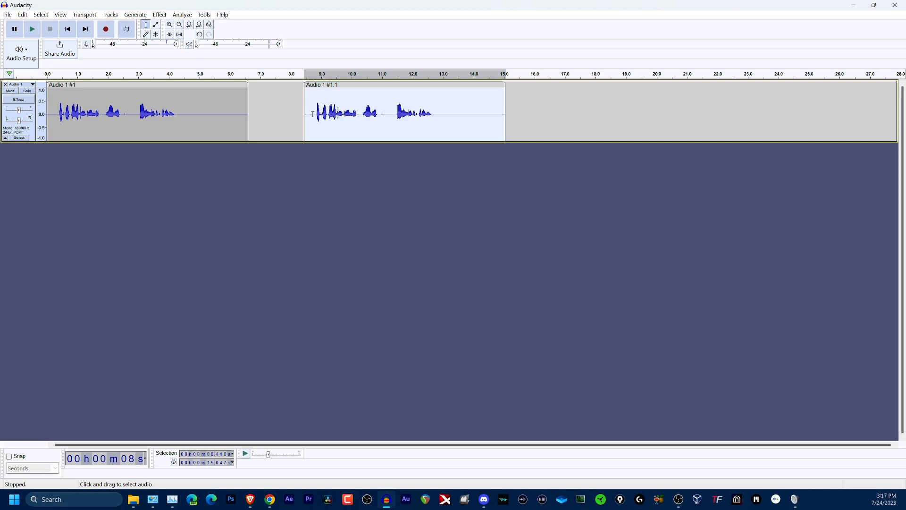
Capture a noise profile for Noise Reduction from the silent end of the second clip, about 13.2 to 15.2 seconds
{"action": "left_click_drag", "start_coordinate": [450, 115], "coordinate": [511, 118]}
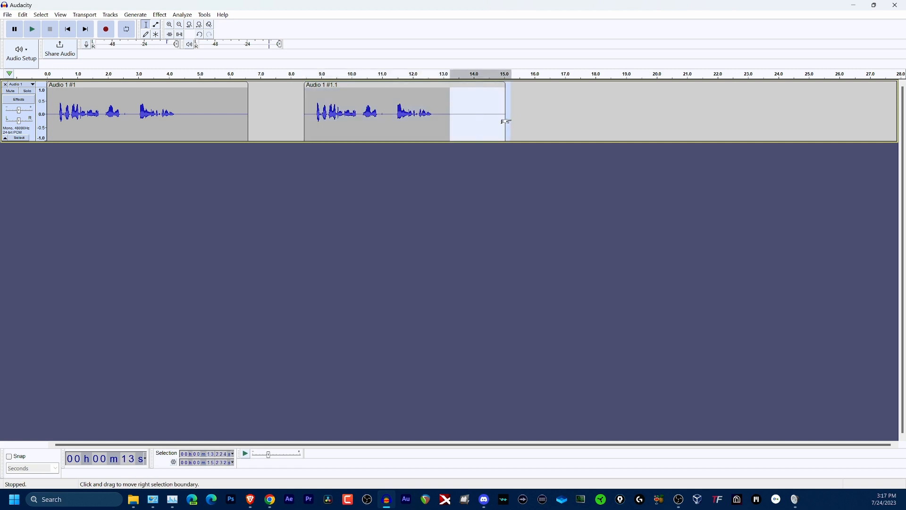
{"action": "left_click", "coordinate": [160, 14]}
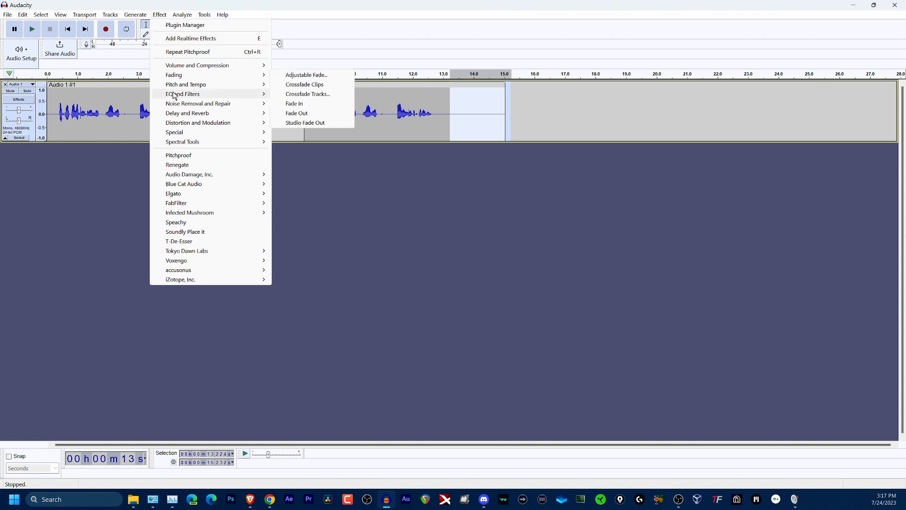
{"action": "mouse_move", "coordinate": [192, 99]}
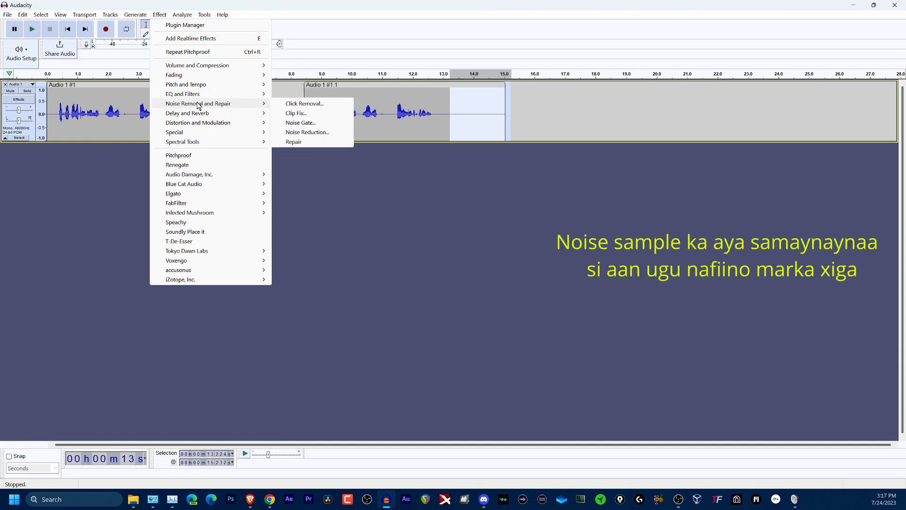
{"action": "left_click", "coordinate": [307, 132]}
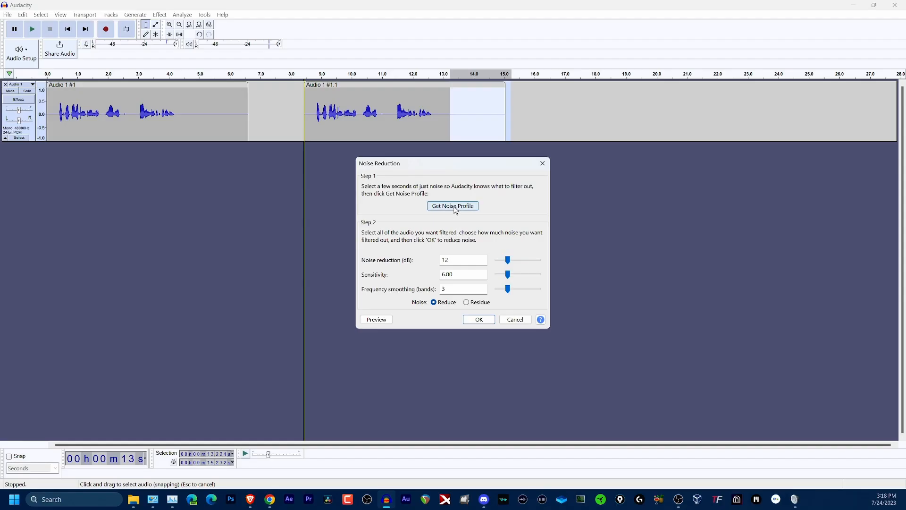
{"action": "left_click", "coordinate": [454, 205]}
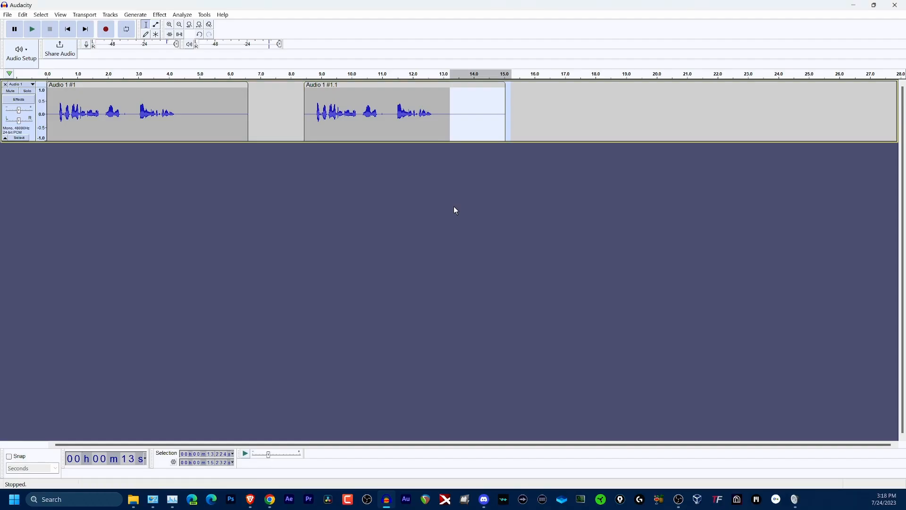
Apply Noise Reduction to the whole second clip with 12 dB reduction, sensitivity 6.00 and 3 frequency smoothing bands
{"action": "left_click", "coordinate": [313, 115]}
{"action": "left_click_drag", "start_coordinate": [308, 115], "coordinate": [505, 120]}
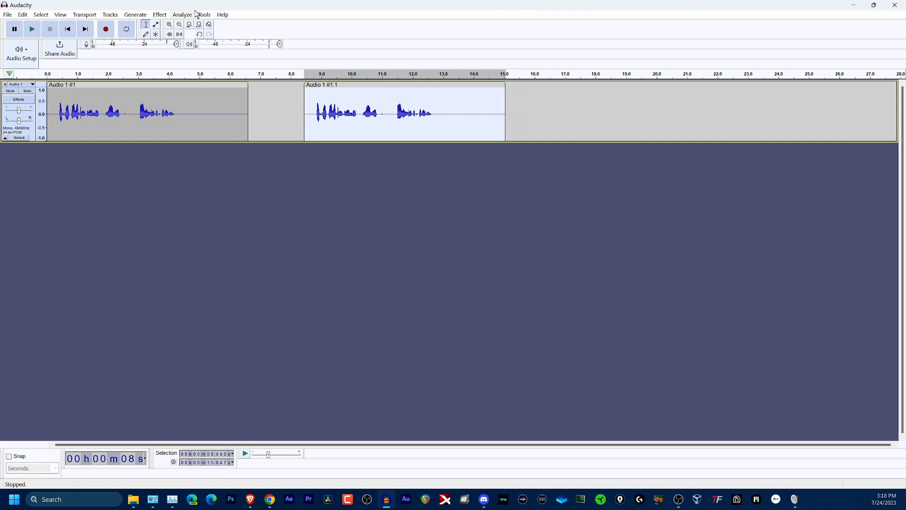
{"action": "left_click", "coordinate": [159, 14]}
{"action": "mouse_move", "coordinate": [233, 107]}
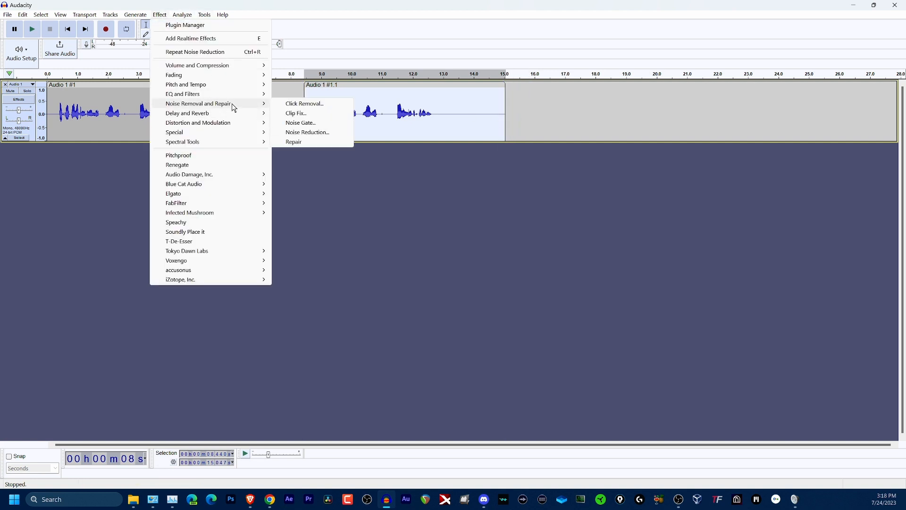
{"action": "left_click", "coordinate": [316, 134]}
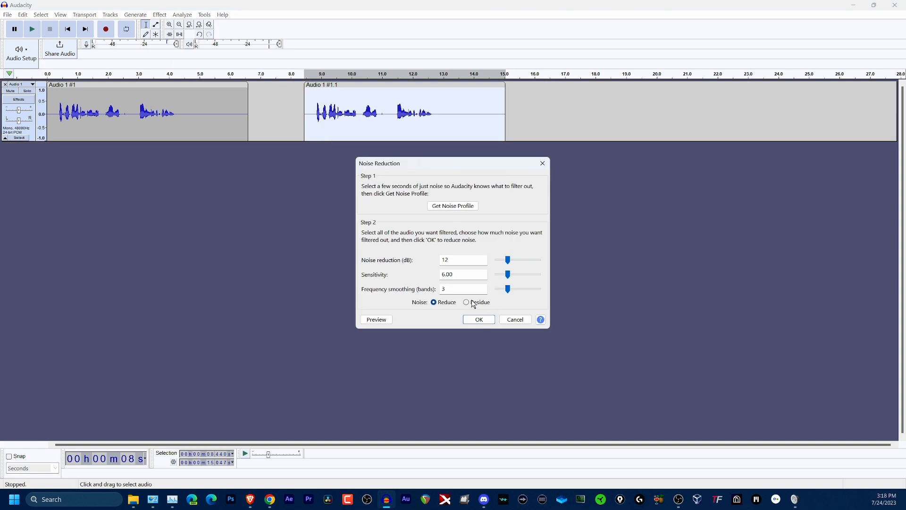
{"action": "left_click", "coordinate": [479, 320]}
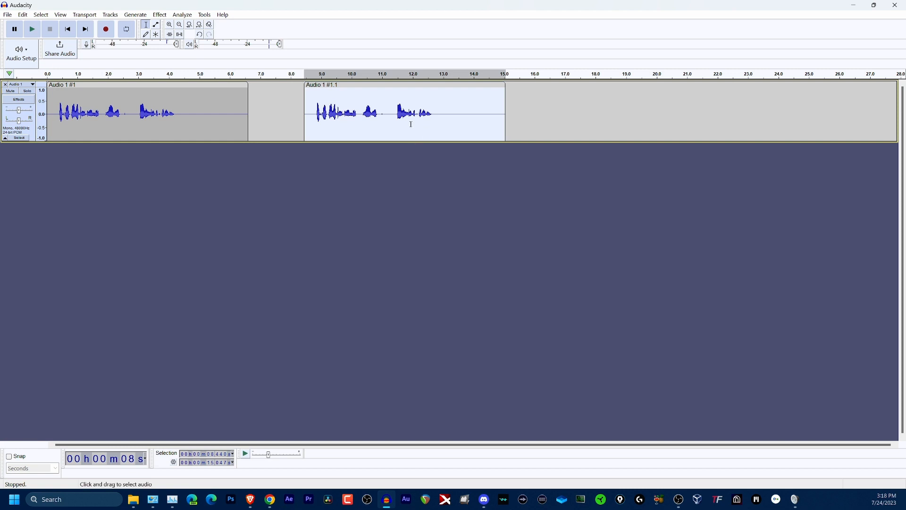
Play back the noise-reduced second clip from about 8.8 seconds to hear the result
{"action": "left_click", "coordinate": [314, 97]}
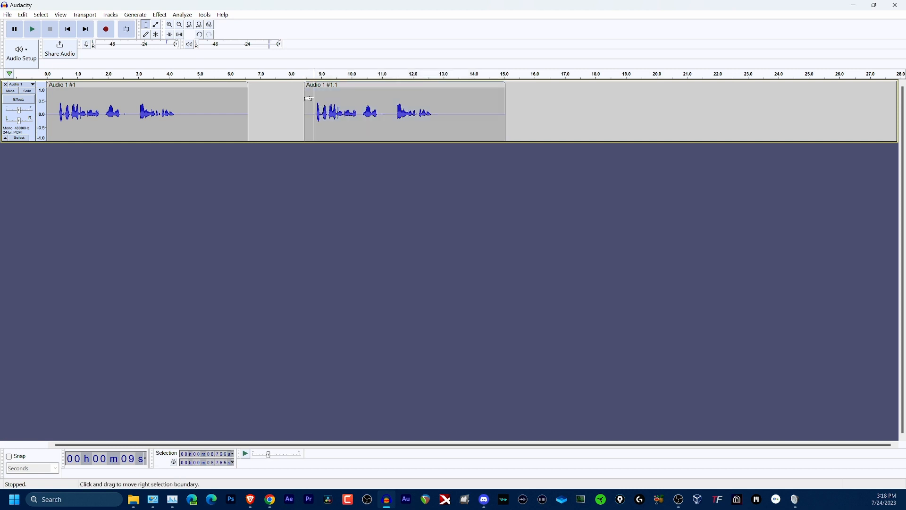
{"action": "key", "text": "space"}
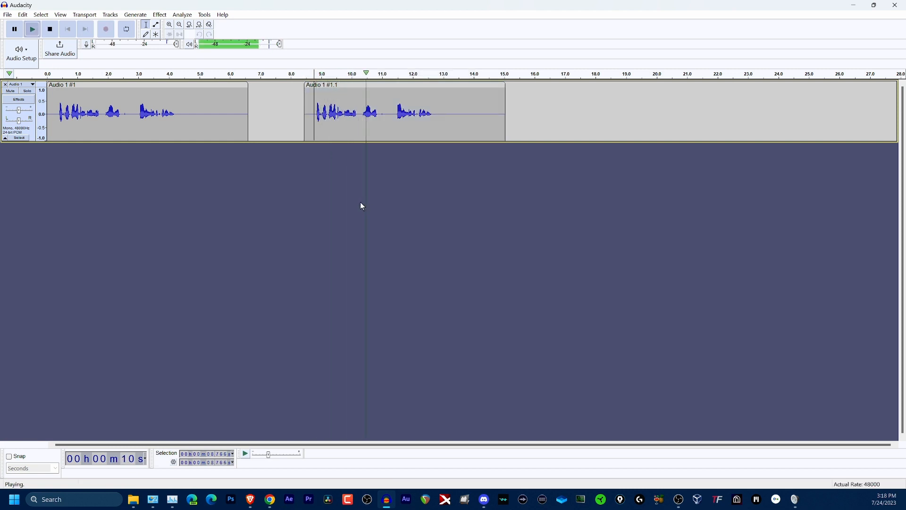
{"action": "key", "text": "space"}
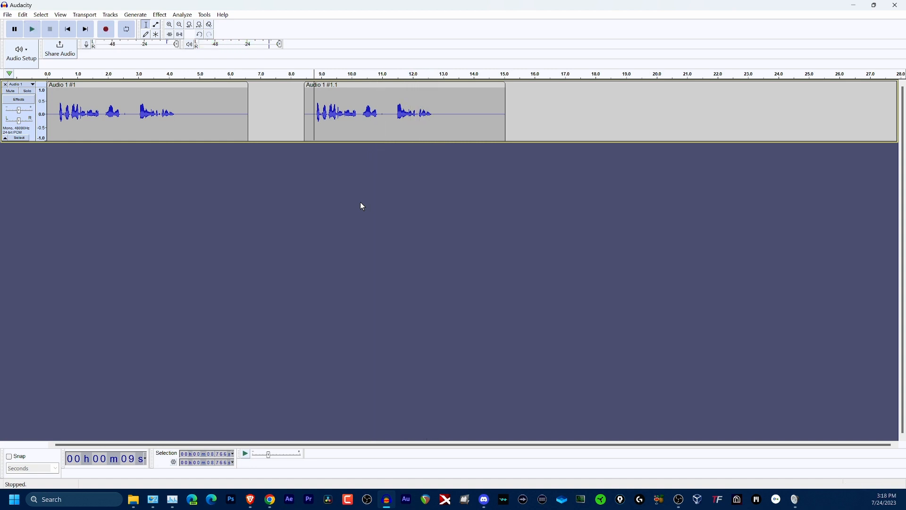
Compress the second clip from about 8.7 to 14.7 seconds with threshold -15 dB, noise floor -40 dB, ratio 2:1, attack 0.20 and release 1.0 secs
{"action": "left_click", "coordinate": [314, 115]}
{"action": "left_click_drag", "start_coordinate": [312, 100], "coordinate": [497, 128]}
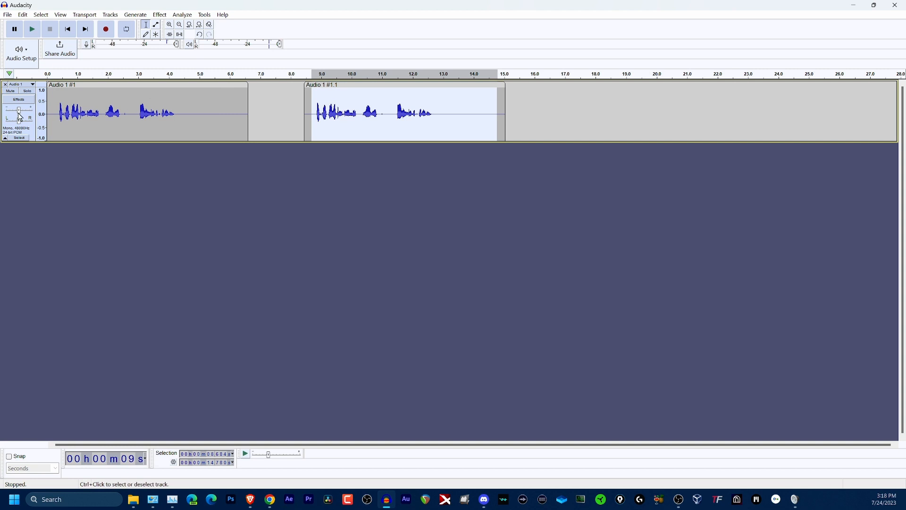
{"action": "left_click", "coordinate": [163, 16]}
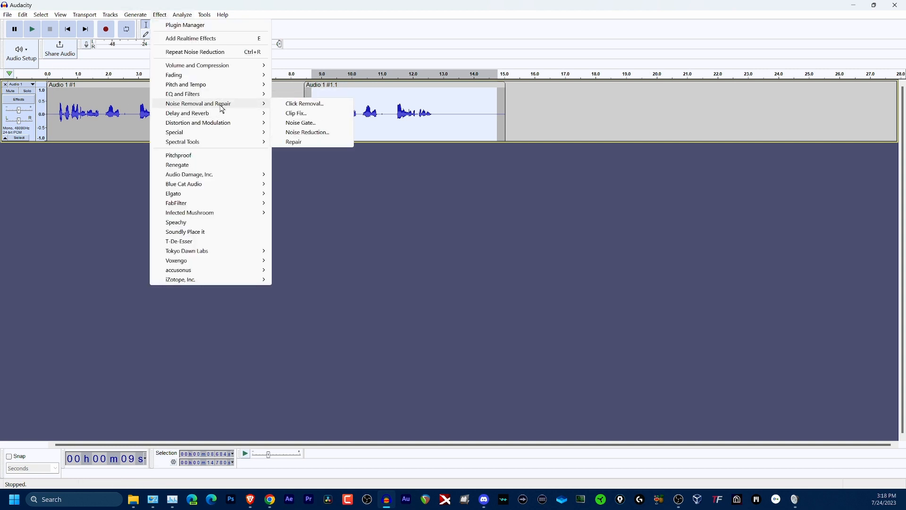
{"action": "mouse_move", "coordinate": [214, 75]}
{"action": "mouse_move", "coordinate": [239, 65]}
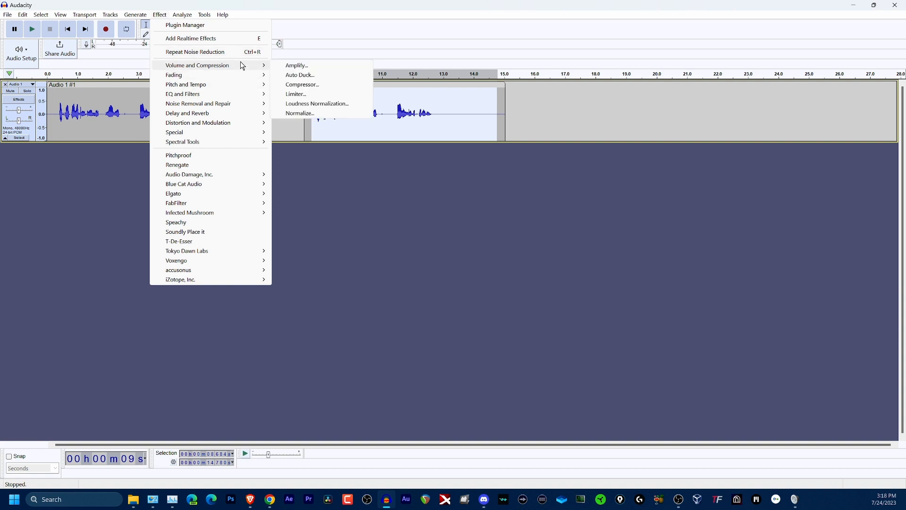
{"action": "left_click", "coordinate": [314, 85]}
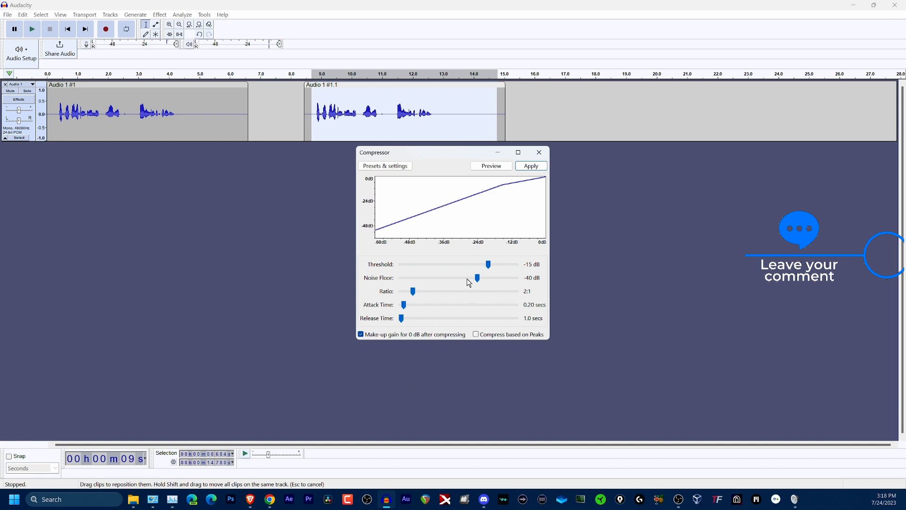
{"action": "left_click", "coordinate": [532, 166]}
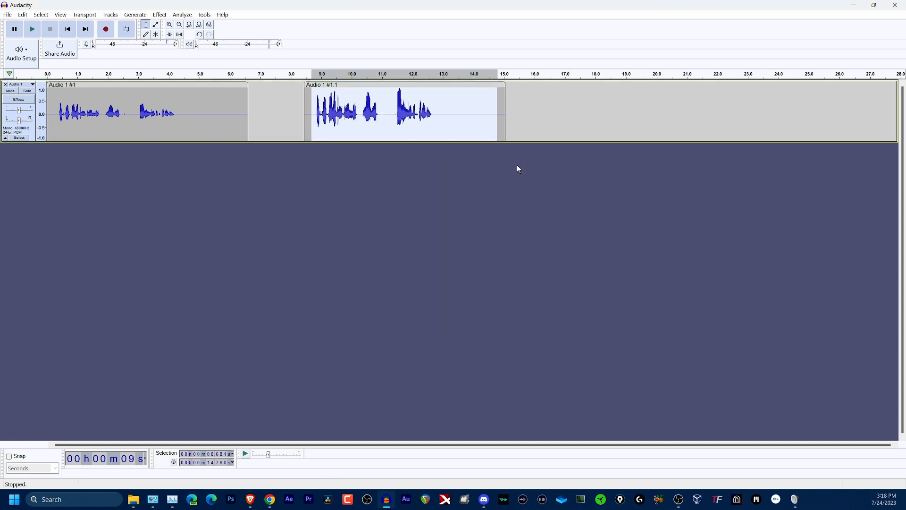
Play back the compressed second clip briefly from about 8.8 seconds
{"action": "left_click", "coordinate": [315, 109]}
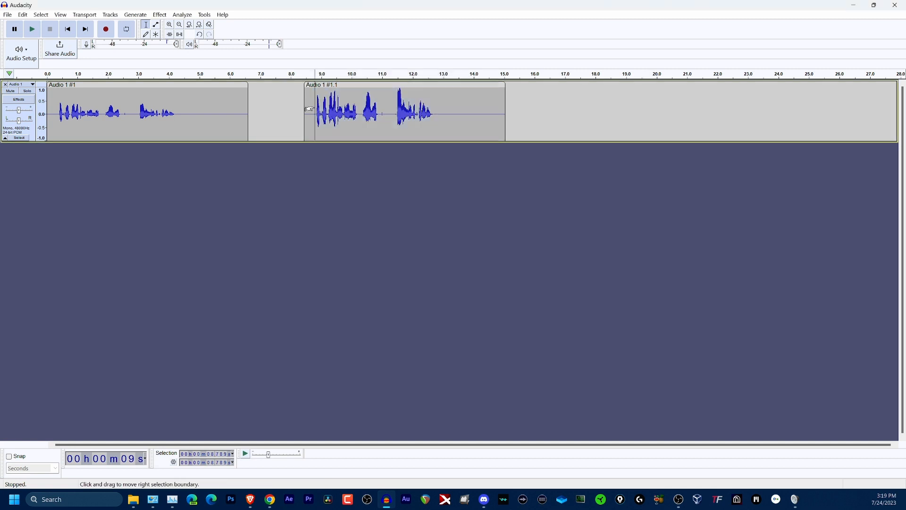
{"action": "key", "text": "space"}
{"action": "key", "text": "space"}
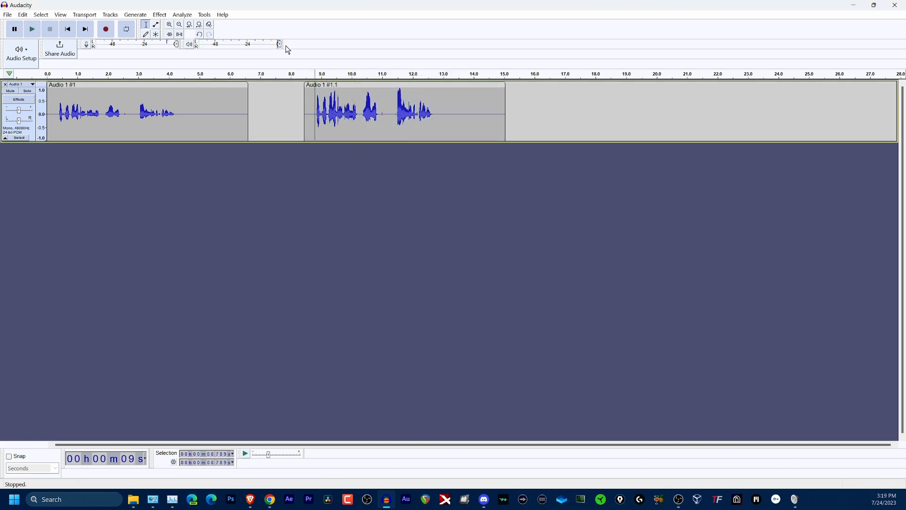
Widen the playback and recording meters and play the second clip from about 8.9 seconds to check its level
{"action": "left_click_drag", "start_coordinate": [280, 44], "coordinate": [505, 44]}
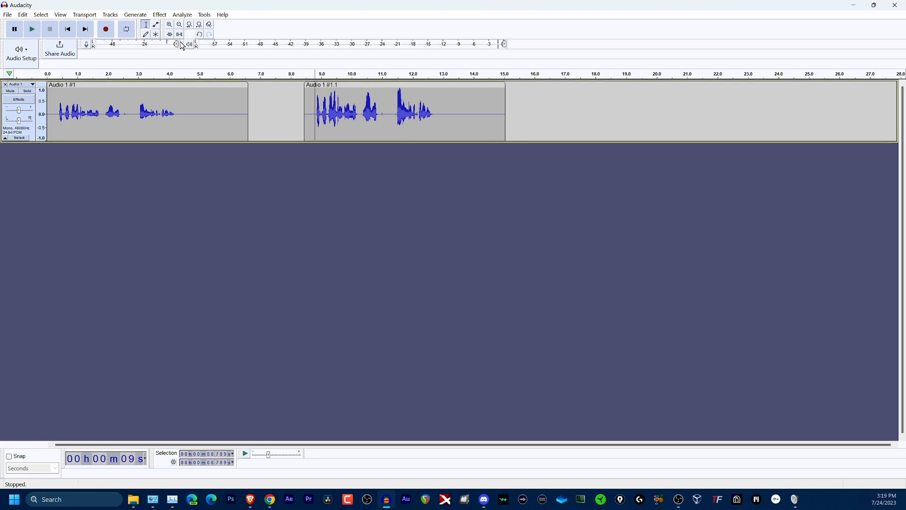
{"action": "left_click_drag", "start_coordinate": [177, 44], "coordinate": [304, 44]}
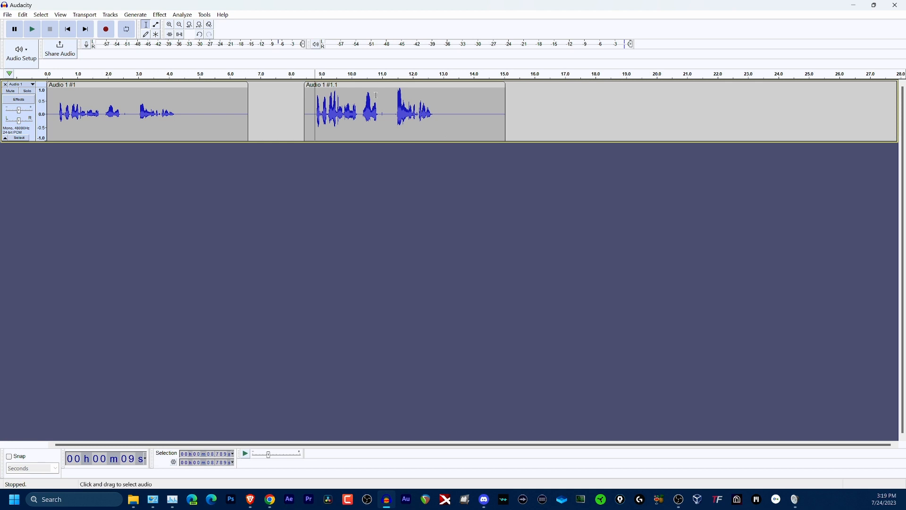
{"action": "left_click", "coordinate": [319, 97]}
{"action": "key", "text": "space"}
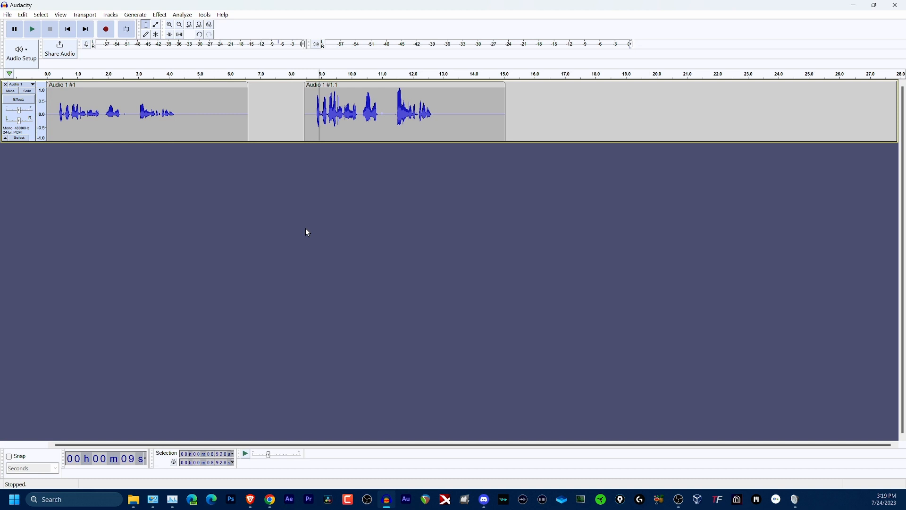
{"action": "key", "text": "space"}
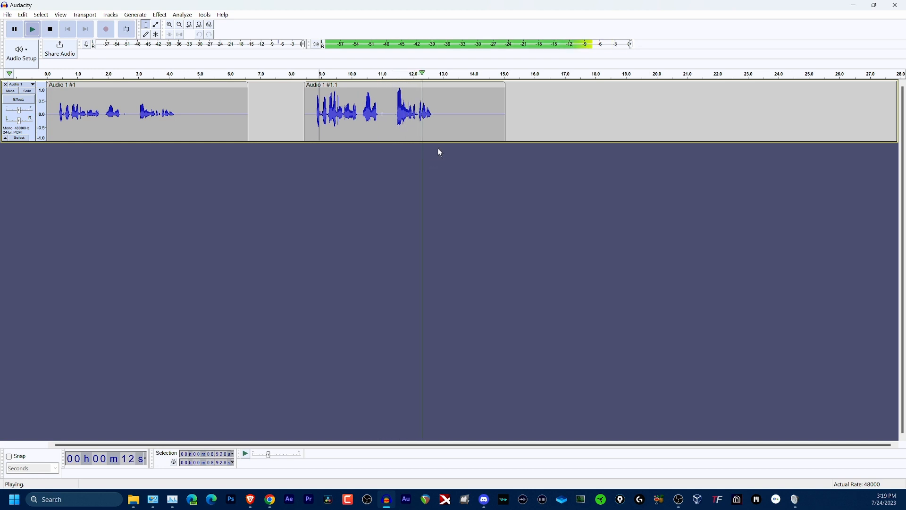
{"action": "key", "text": "space"}
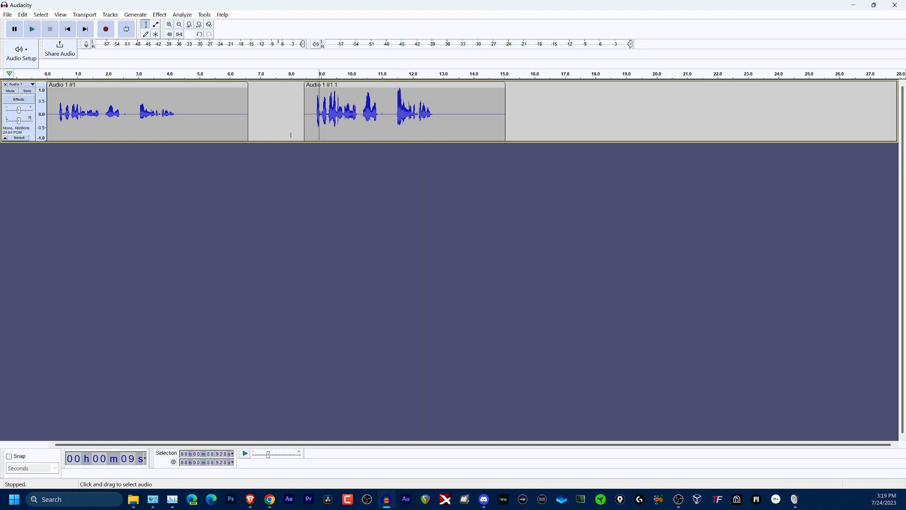
Apply Filter Curve EQ to the whole second clip with the low roll-off curve that cuts frequencies below 100 Hz
{"action": "left_click_drag", "start_coordinate": [312, 107], "coordinate": [483, 109]}
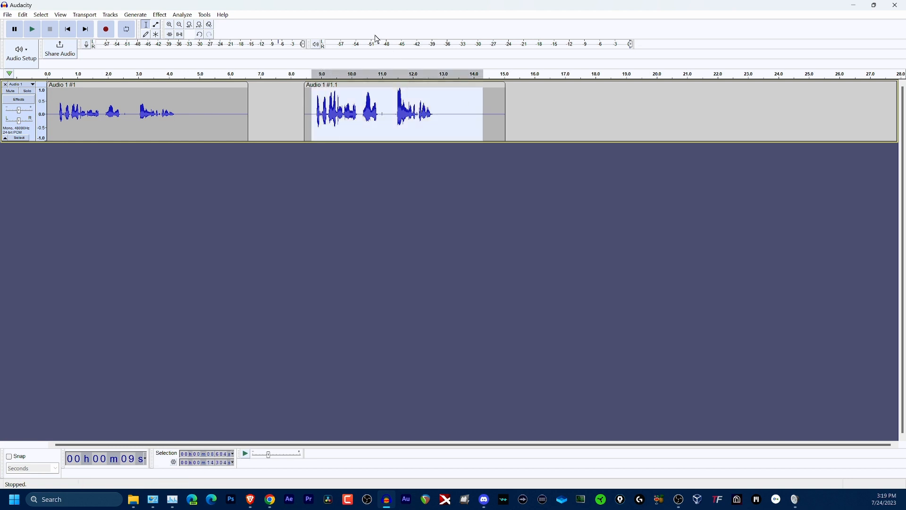
{"action": "left_click", "coordinate": [159, 16]}
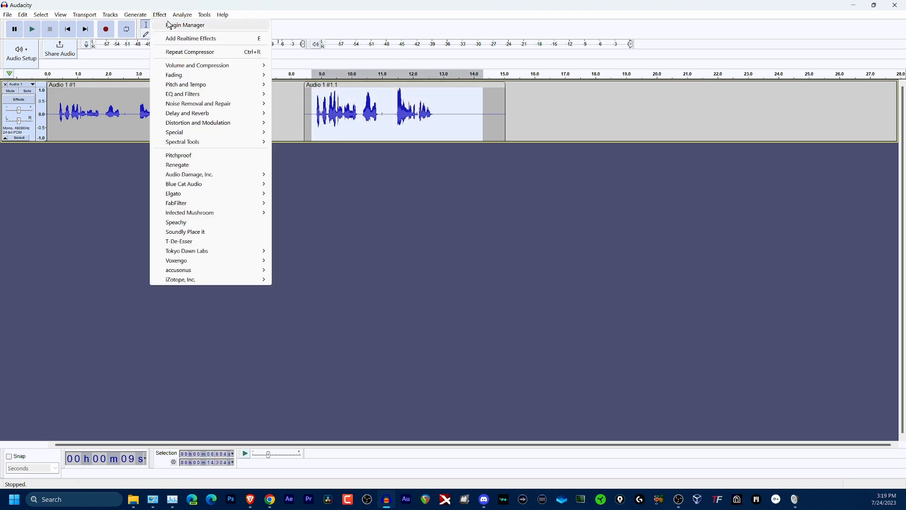
{"action": "left_click_drag", "start_coordinate": [519, 107], "coordinate": [306, 106]}
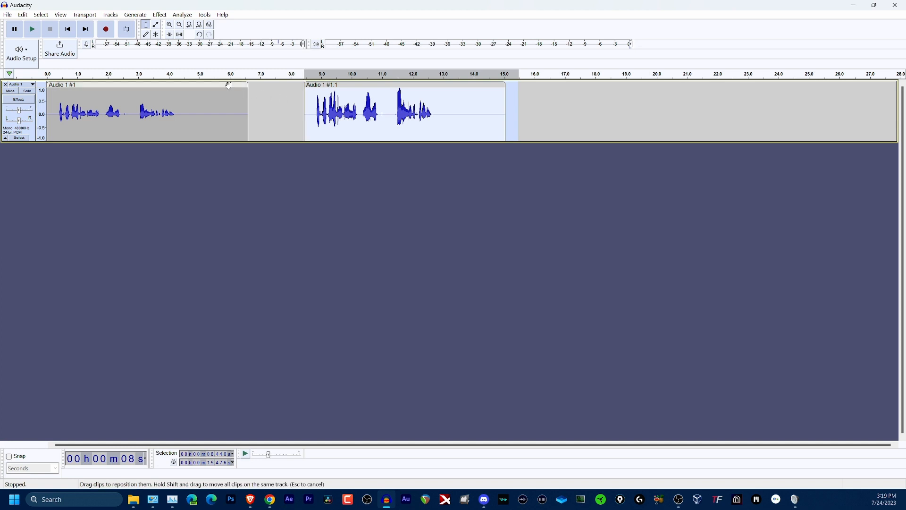
{"action": "left_click", "coordinate": [160, 15]}
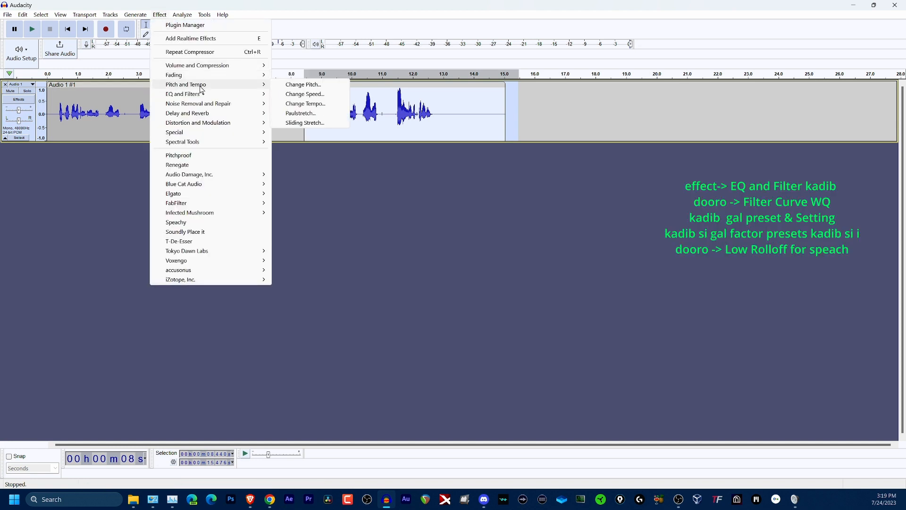
{"action": "mouse_move", "coordinate": [197, 88]}
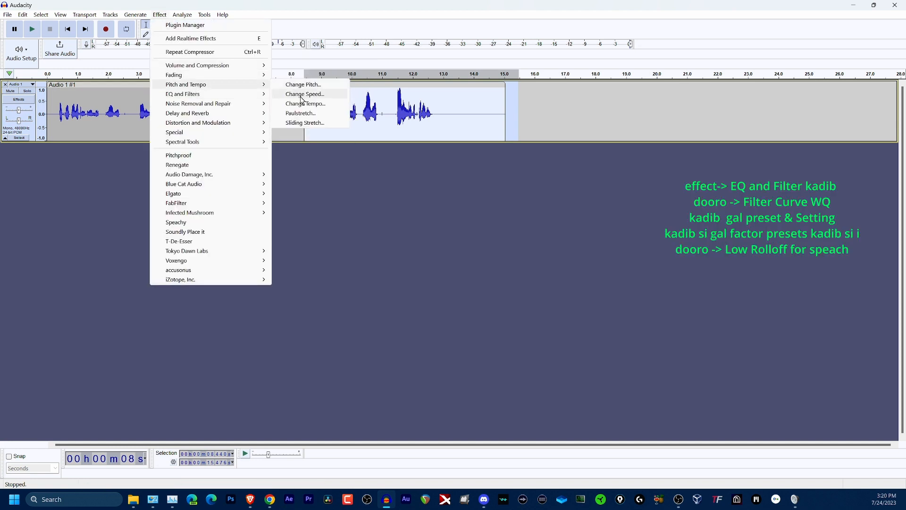
{"action": "mouse_move", "coordinate": [264, 94]}
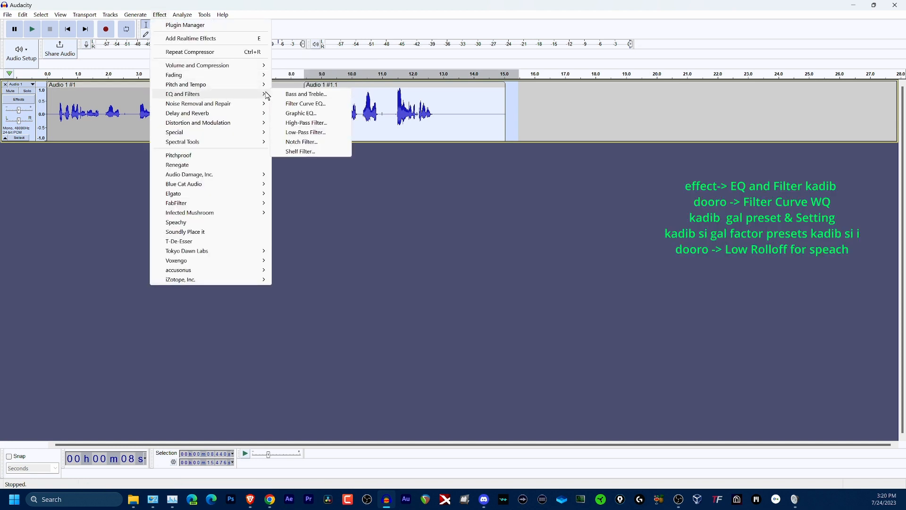
{"action": "left_click", "coordinate": [315, 104]}
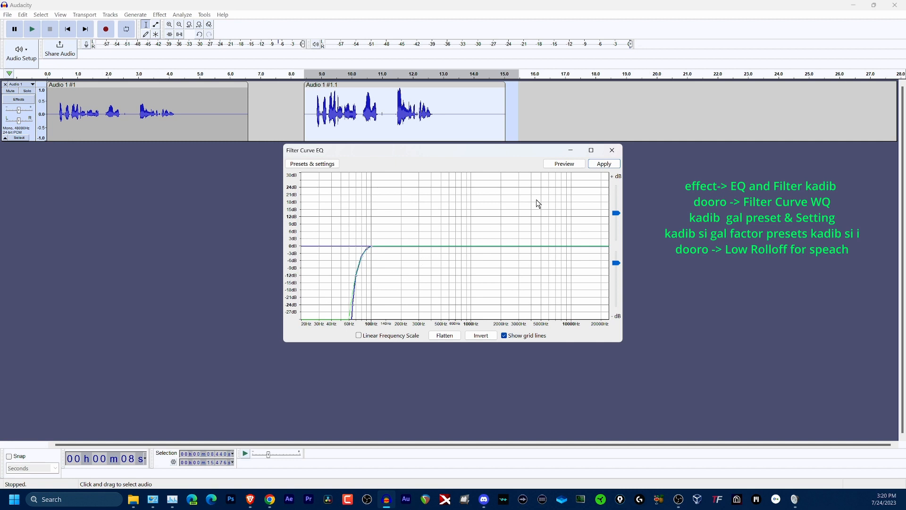
{"action": "left_click", "coordinate": [604, 164]}
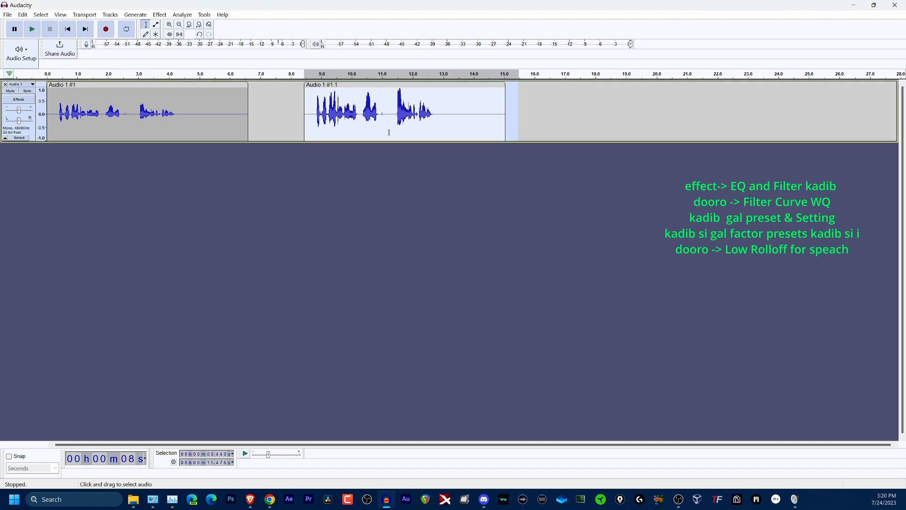
Play back the equalized second clip from about 8.8 seconds to hear the low roll-off
{"action": "left_click", "coordinate": [316, 108]}
{"action": "key", "text": "space"}
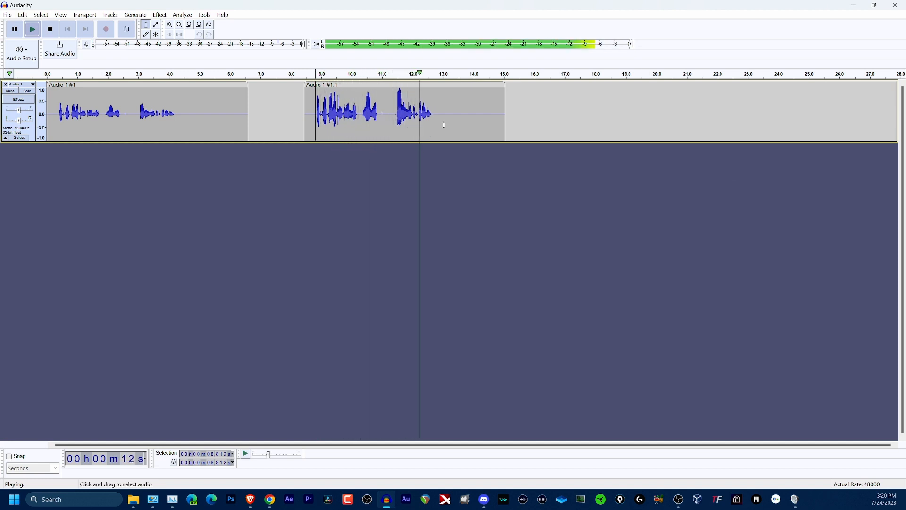
{"action": "key", "text": "space"}
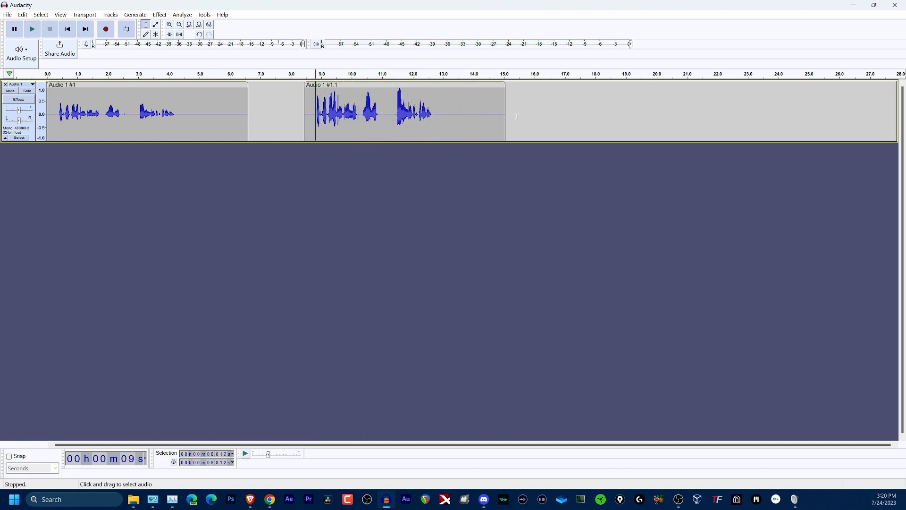
Open Filter Curve EQ for the second clip from about 8.7 to 15.1 seconds
{"action": "left_click_drag", "start_coordinate": [508, 118], "coordinate": [312, 133]}
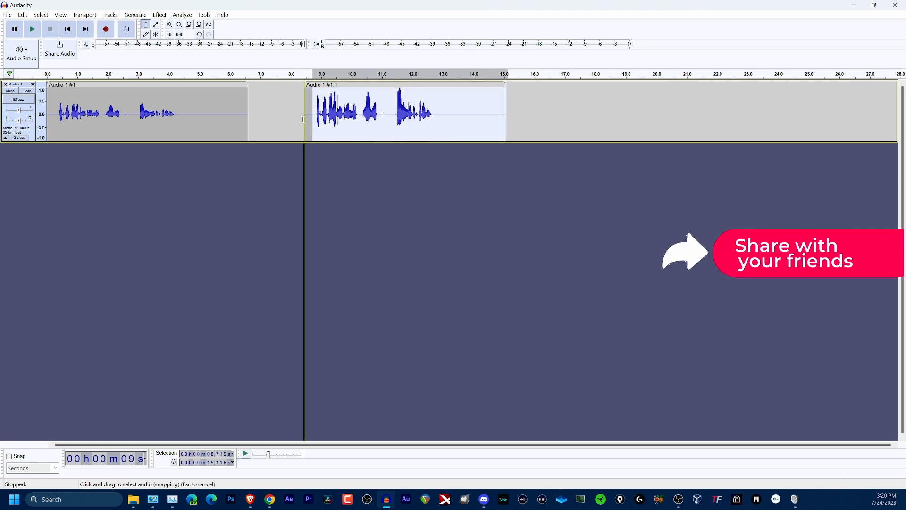
{"action": "left_click", "coordinate": [161, 15]}
{"action": "mouse_move", "coordinate": [244, 94]}
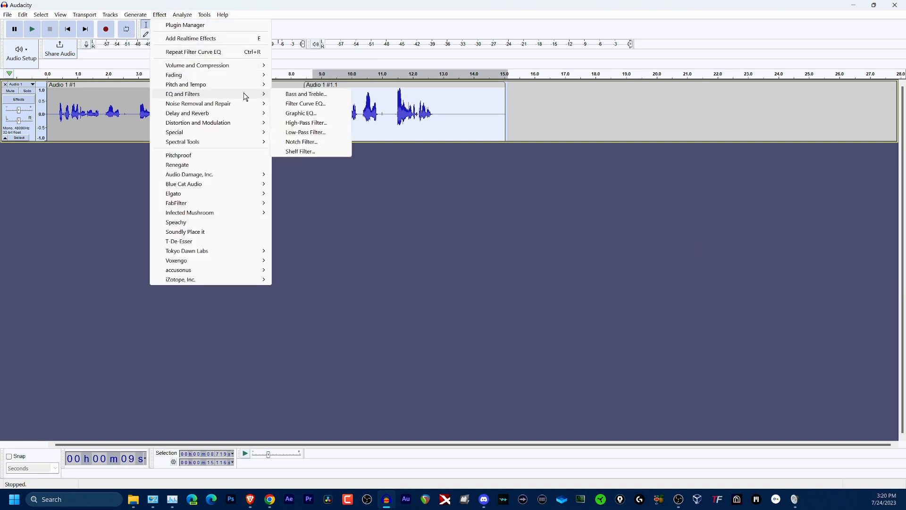
{"action": "left_click", "coordinate": [303, 105]}
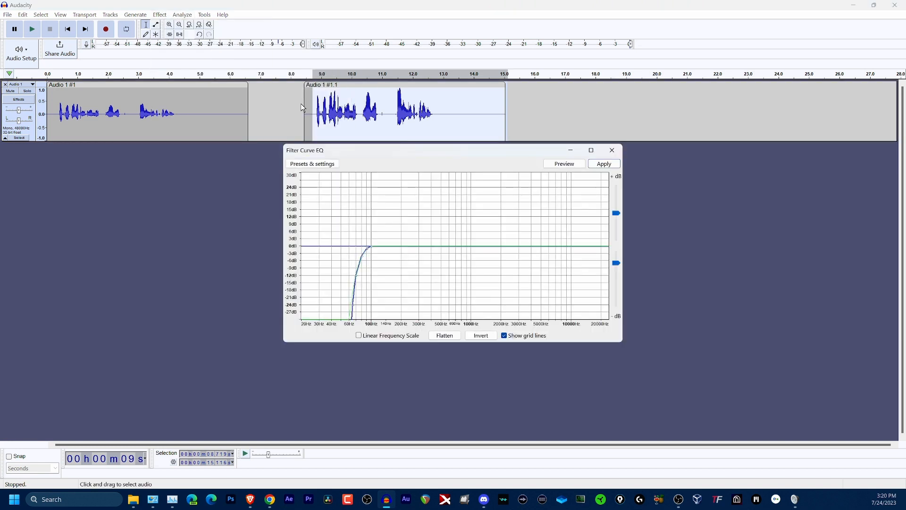
Import the preset "Audacotu-Filter Curve EQ_mx-male.txt" from All Preset for Audacity in Audio Tools on drive D: and apply it to the selection
{"action": "left_click", "coordinate": [324, 166]}
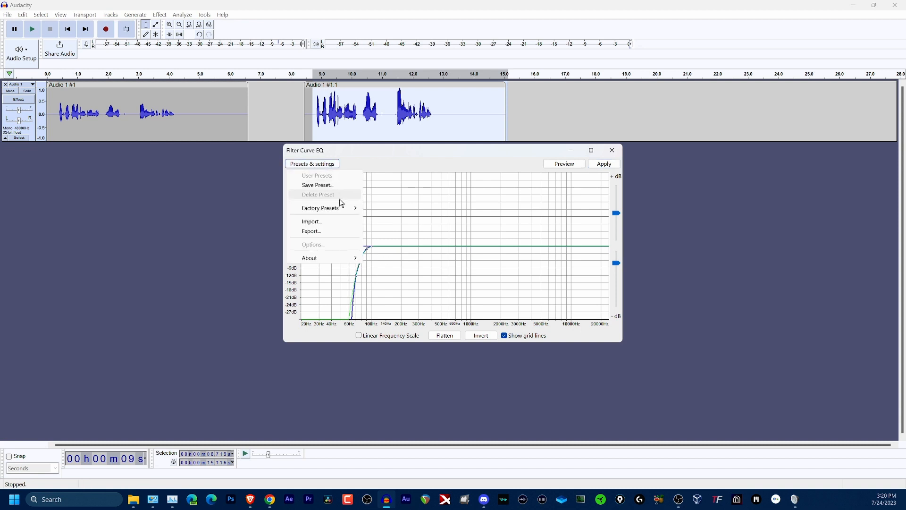
{"action": "left_click", "coordinate": [323, 223]}
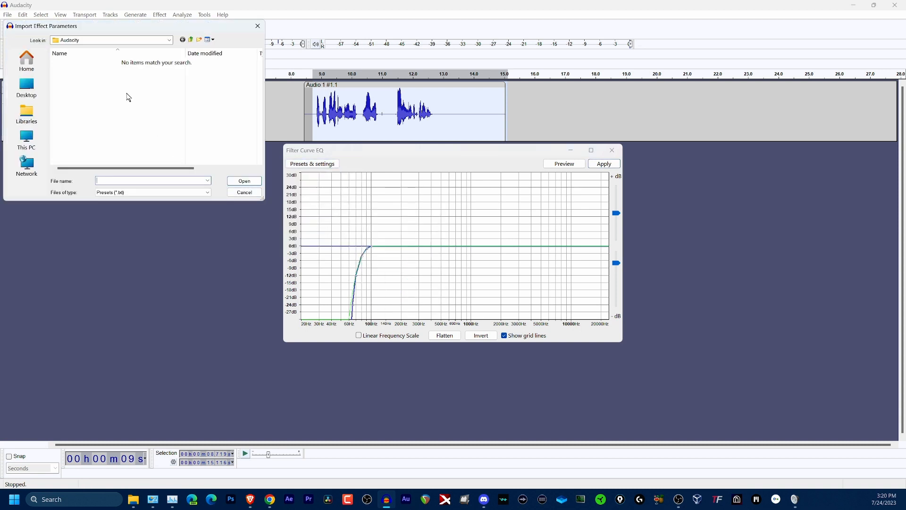
{"action": "left_click", "coordinate": [102, 85]}
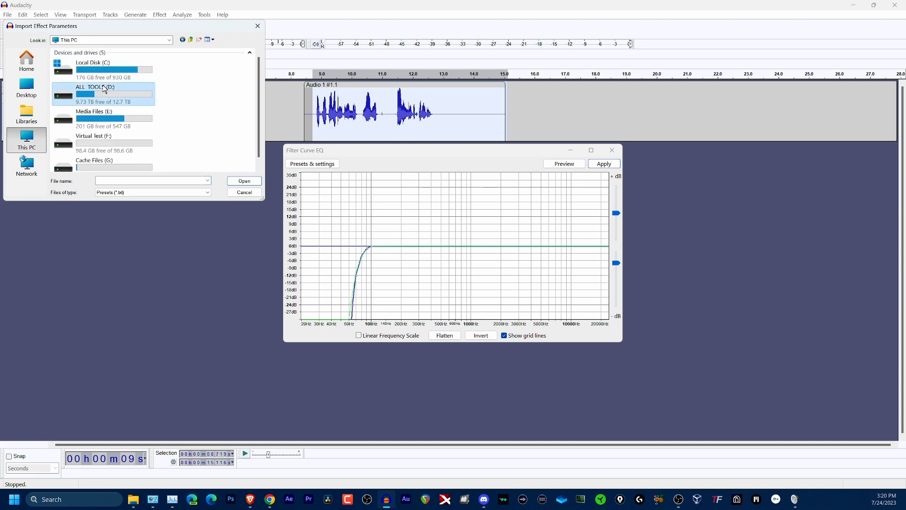
{"action": "double_click", "coordinate": [105, 89]}
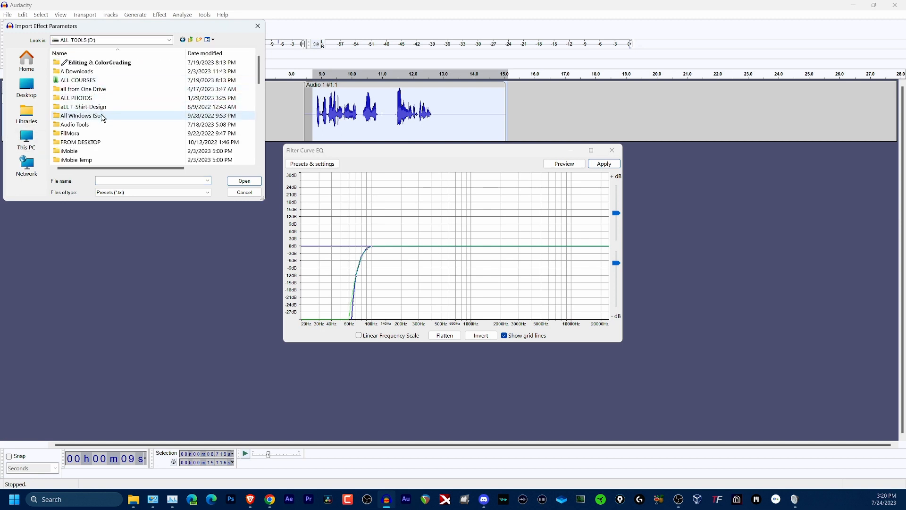
{"action": "double_click", "coordinate": [80, 124]}
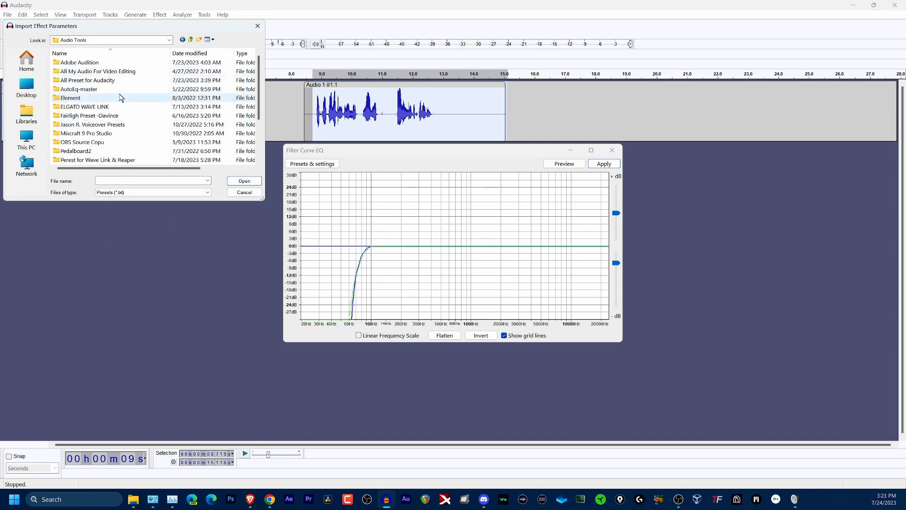
{"action": "double_click", "coordinate": [84, 81]}
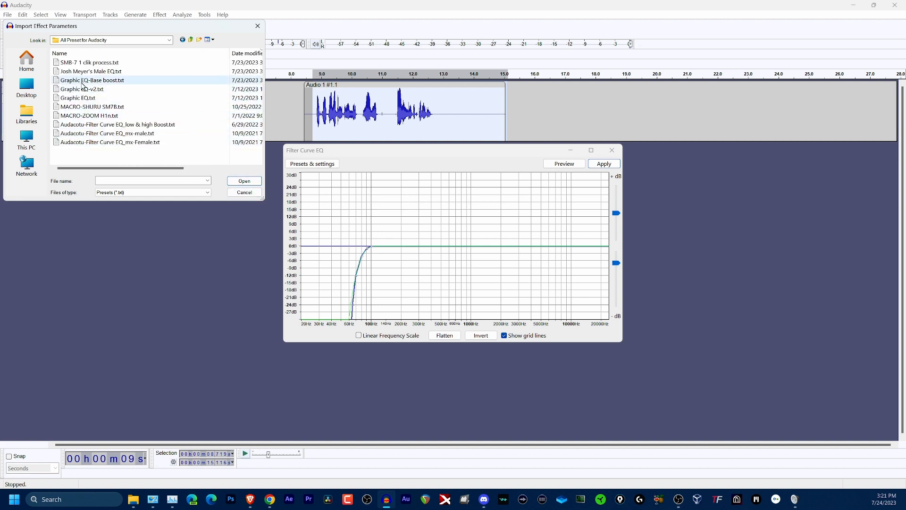
{"action": "left_click", "coordinate": [106, 125]}
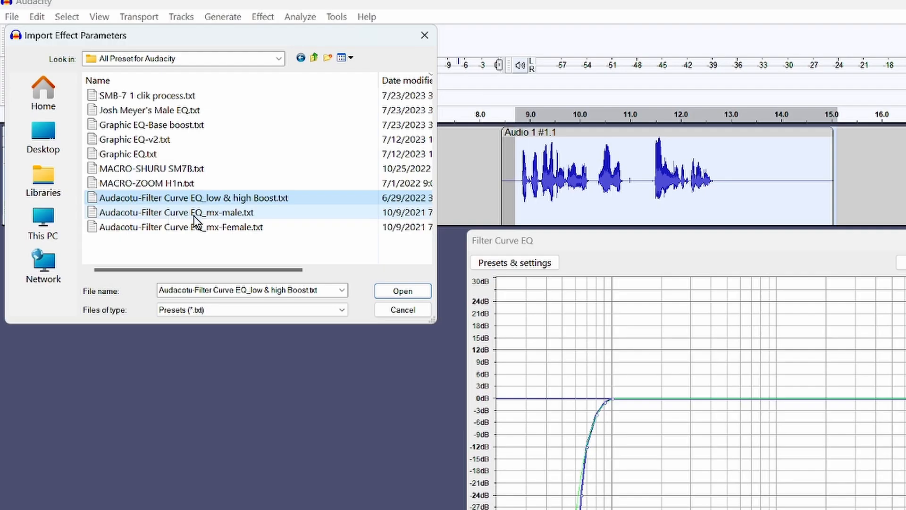
{"action": "left_click", "coordinate": [132, 133]}
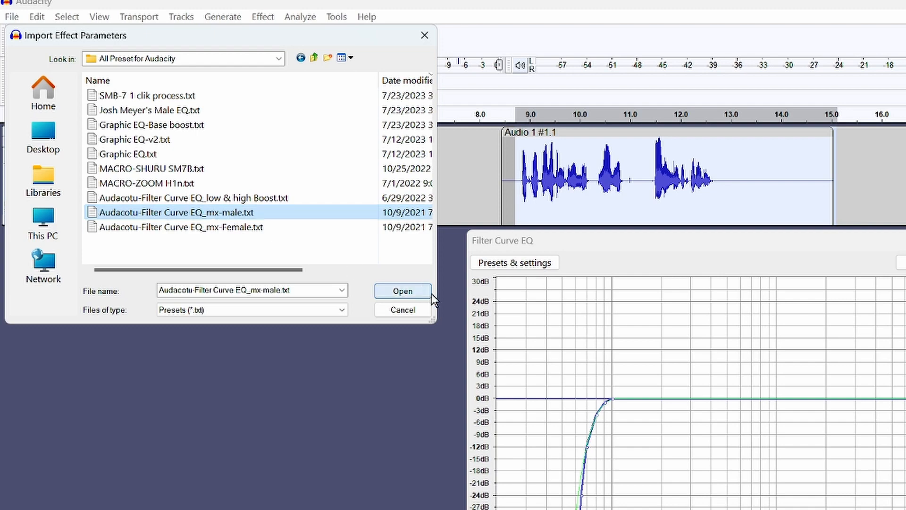
{"action": "left_click", "coordinate": [415, 291]}
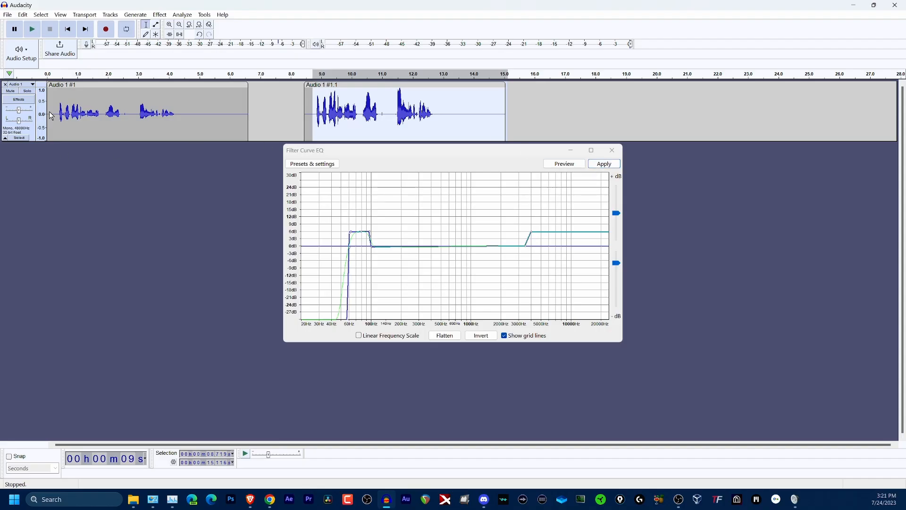
{"action": "left_click", "coordinate": [604, 163]}
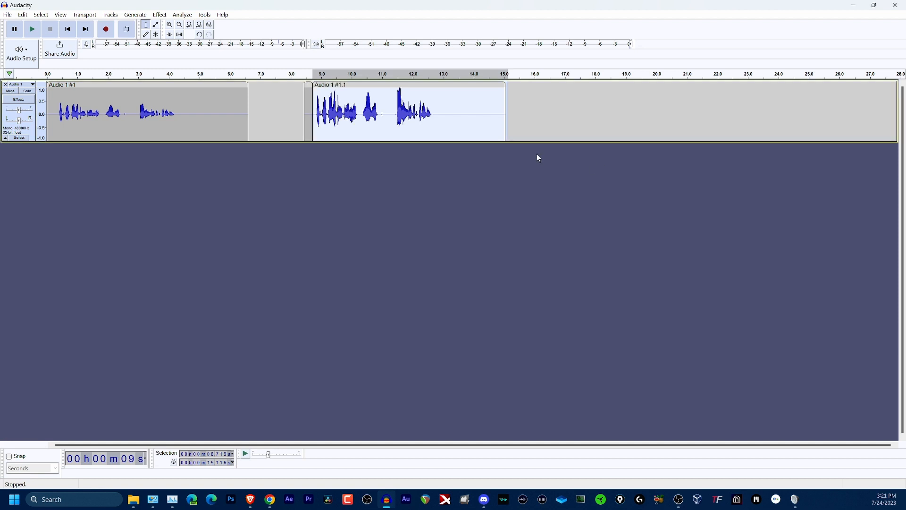
Apply Filter Curve EQ to the second clip from about 8.7 to 15.7 seconds and play back the selection
{"action": "left_click", "coordinate": [160, 14]}
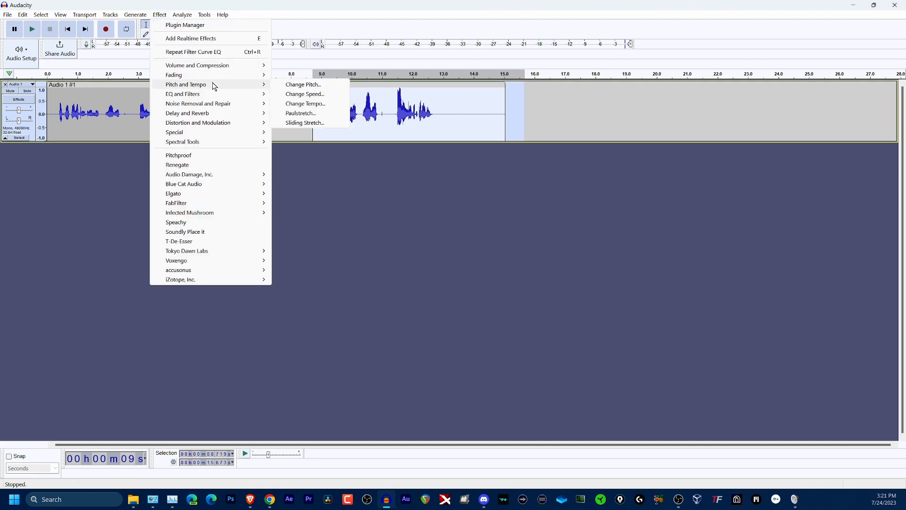
{"action": "mouse_move", "coordinate": [217, 93]}
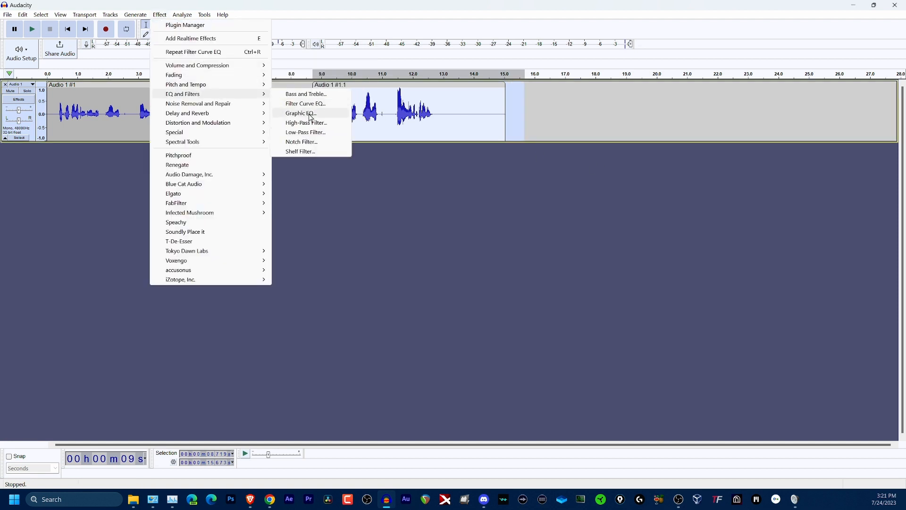
{"action": "left_click", "coordinate": [596, 161]}
{"action": "key", "text": "space"}
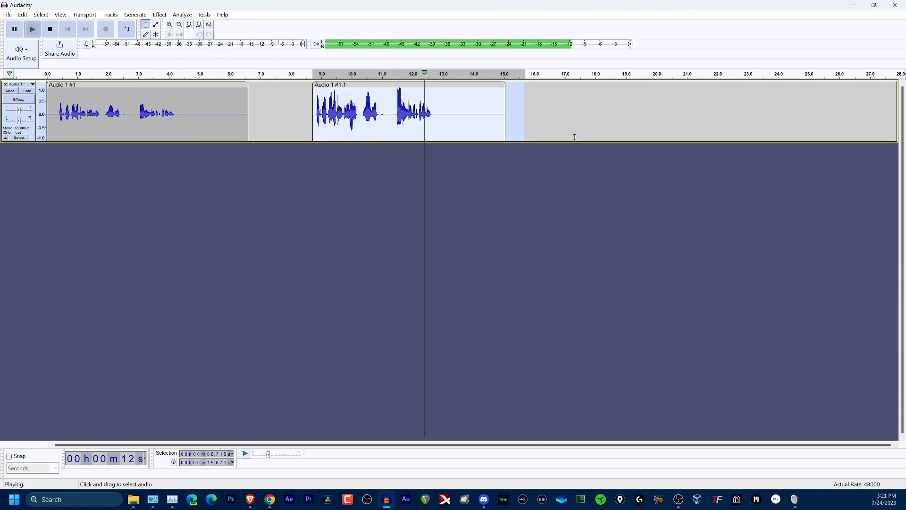
{"action": "key", "text": "space"}
Apply Graphic EQ to the second clip
{"action": "left_click", "coordinate": [160, 14]}
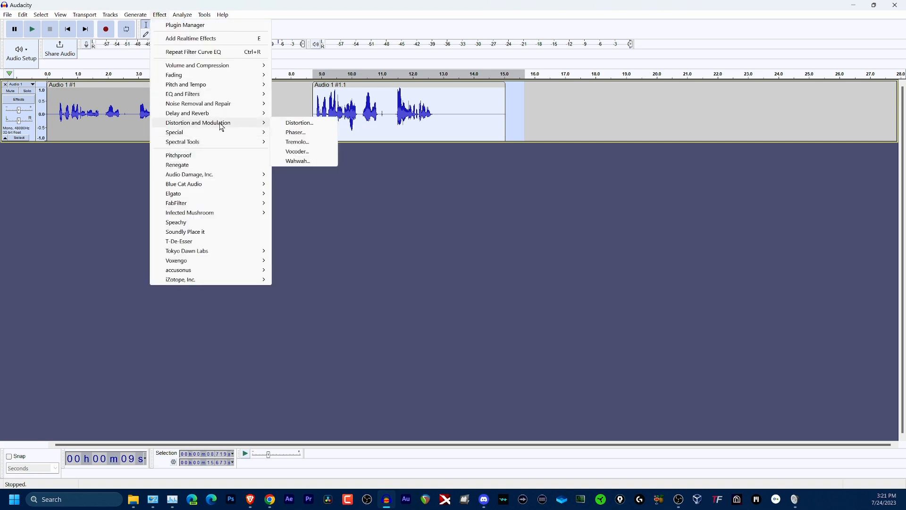
{"action": "mouse_move", "coordinate": [220, 98]}
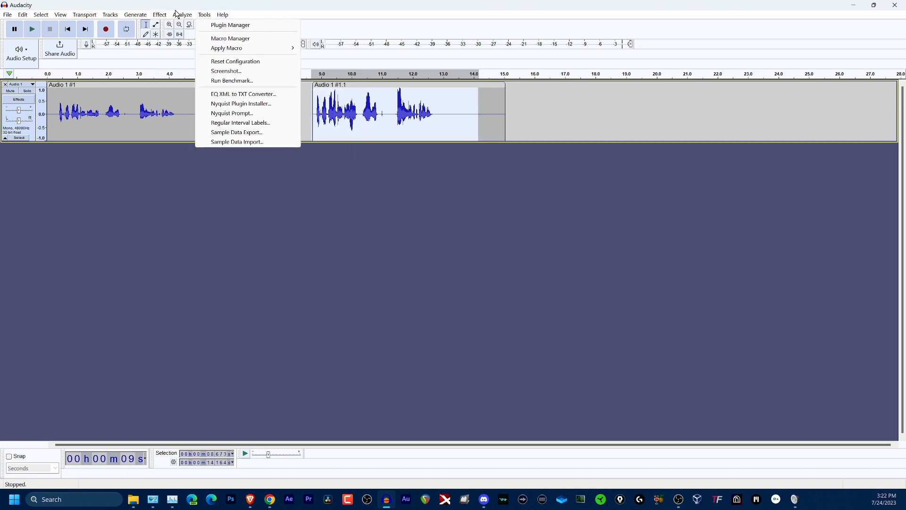
Apply the VST2 version of Voxengo Marvel GEQ to the second clip from about 8.7 to 14.2 seconds and play back the selection
{"action": "mouse_move", "coordinate": [160, 15]}
{"action": "mouse_move", "coordinate": [205, 261]}
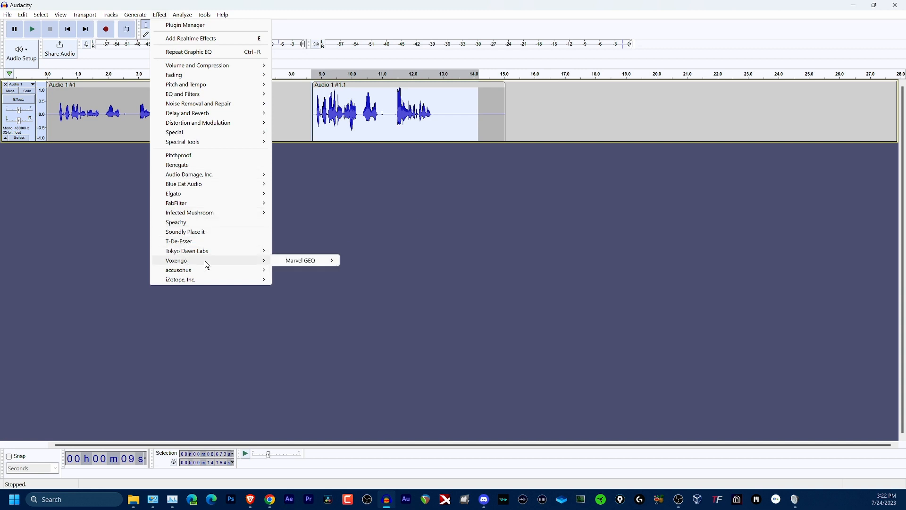
{"action": "mouse_move", "coordinate": [328, 260]}
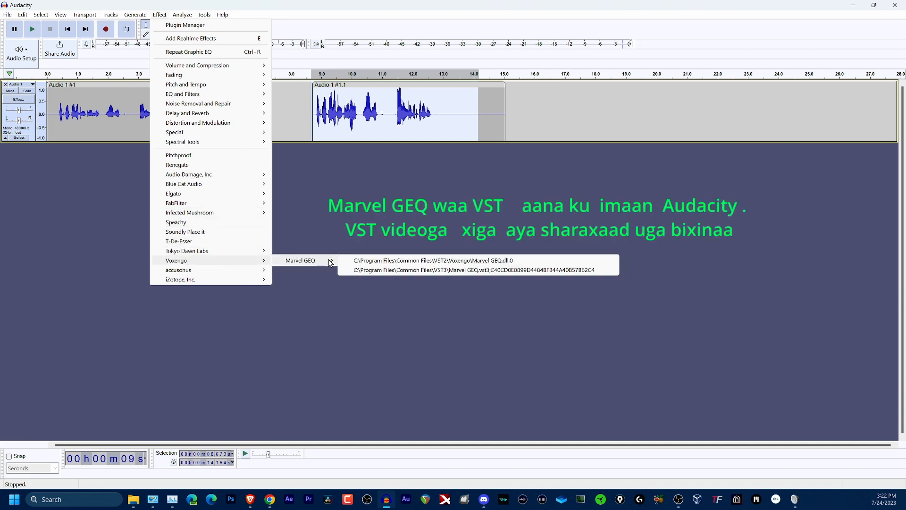
{"action": "left_click", "coordinate": [378, 262]}
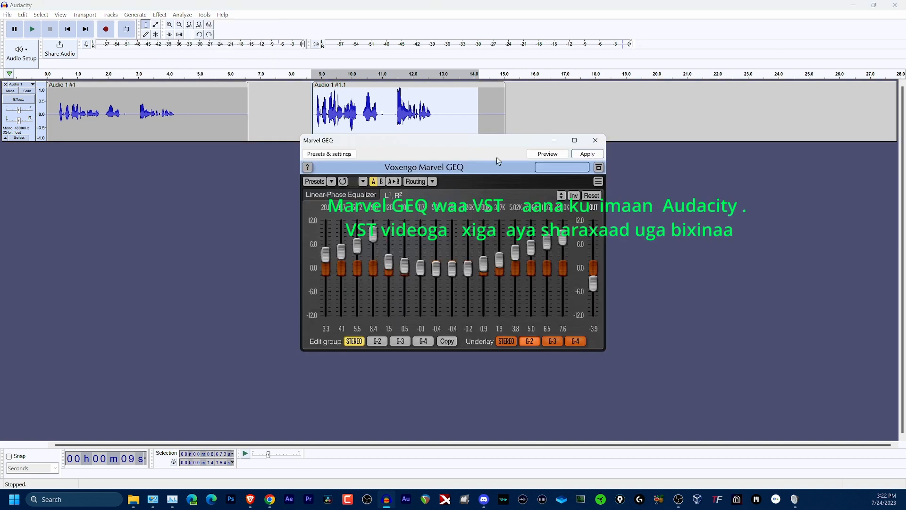
{"action": "left_click", "coordinate": [587, 154]}
{"action": "key", "text": "space"}
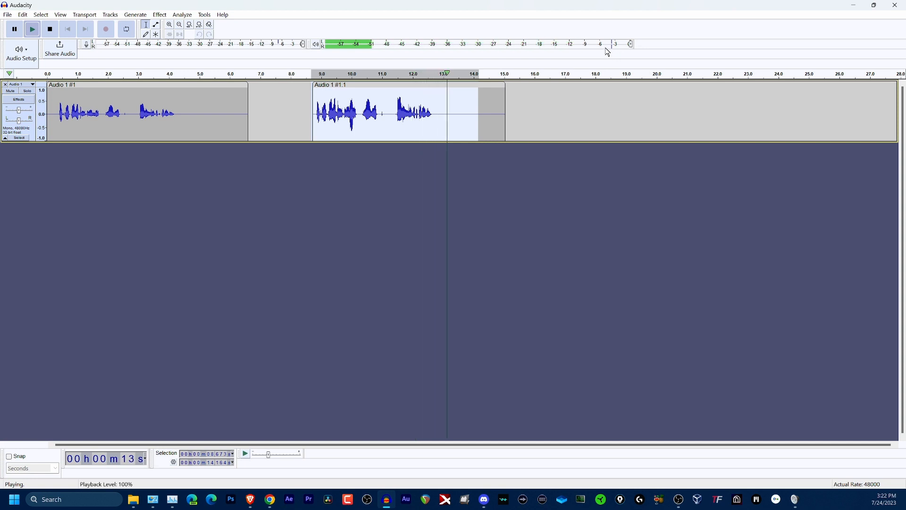
{"action": "key", "text": "space"}
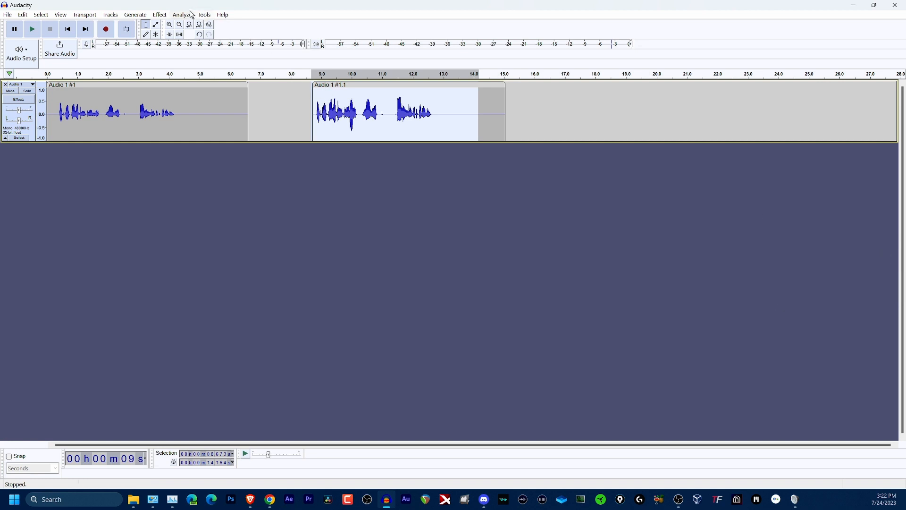
{"action": "left_click", "coordinate": [160, 16]}
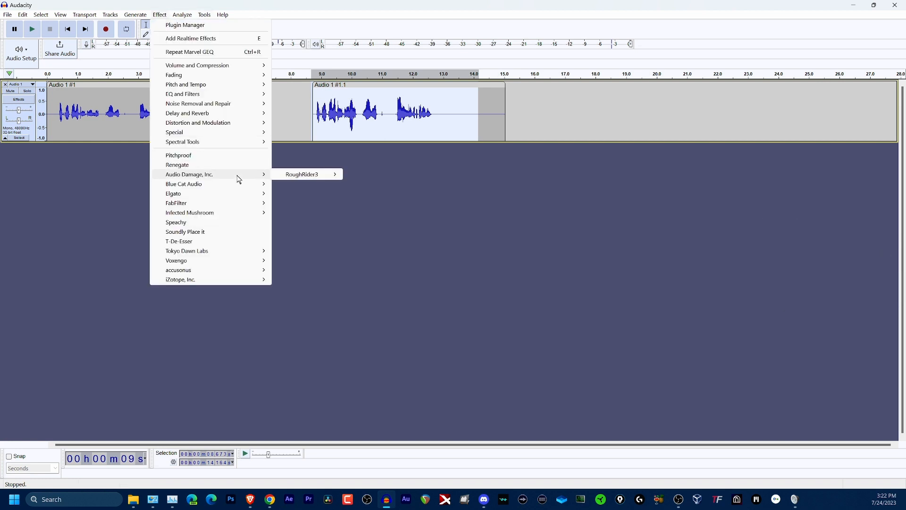
{"action": "mouse_move", "coordinate": [210, 267]}
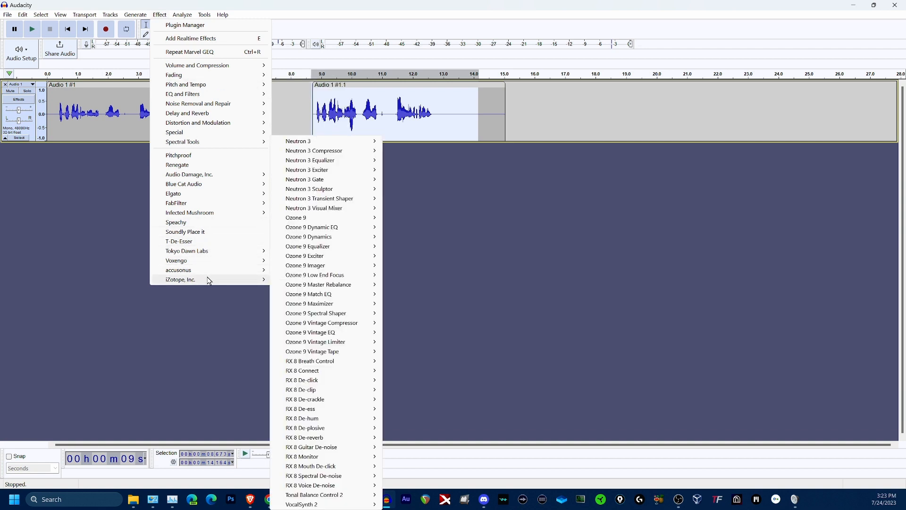
{"action": "mouse_move", "coordinate": [165, 272]}
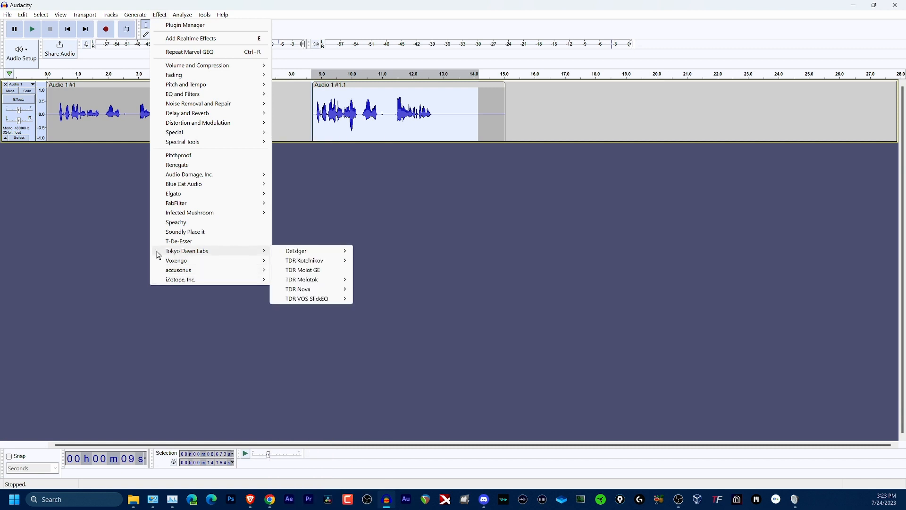
{"action": "mouse_move", "coordinate": [203, 203]}
{"action": "mouse_move", "coordinate": [174, 15]}
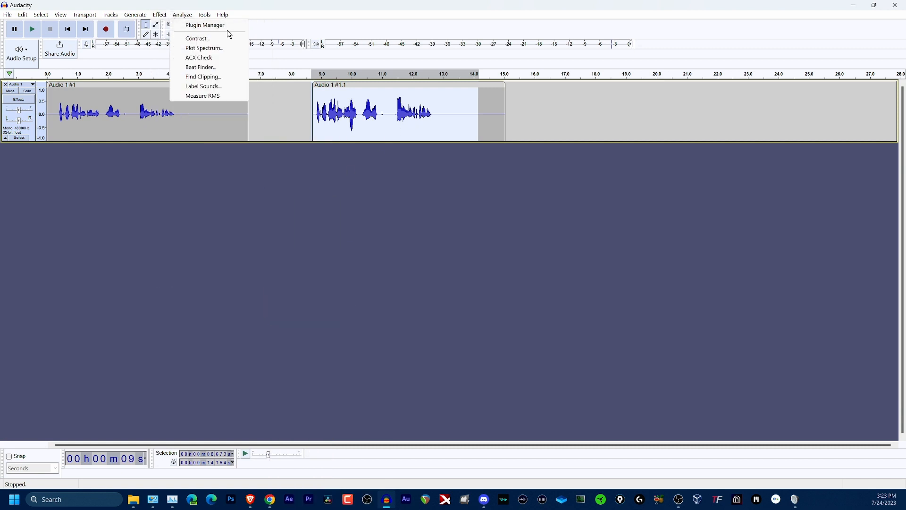
Play back the second clip from about 8.9 seconds to hear the equalized voice
{"action": "left_click", "coordinate": [319, 104]}
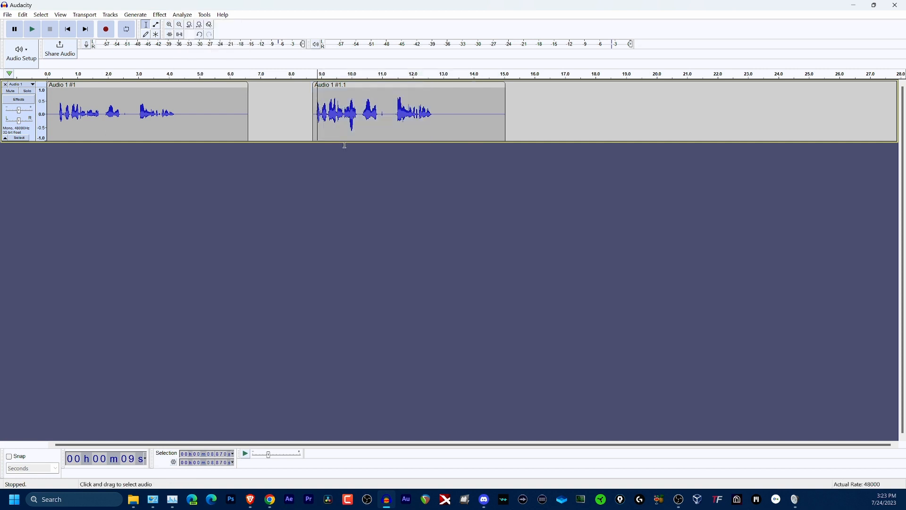
{"action": "key", "text": "space"}
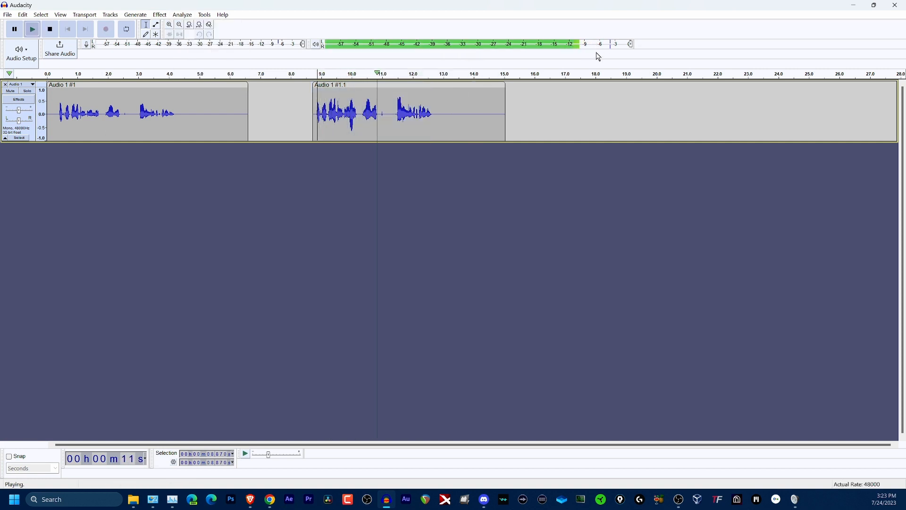
{"action": "key", "text": "space"}
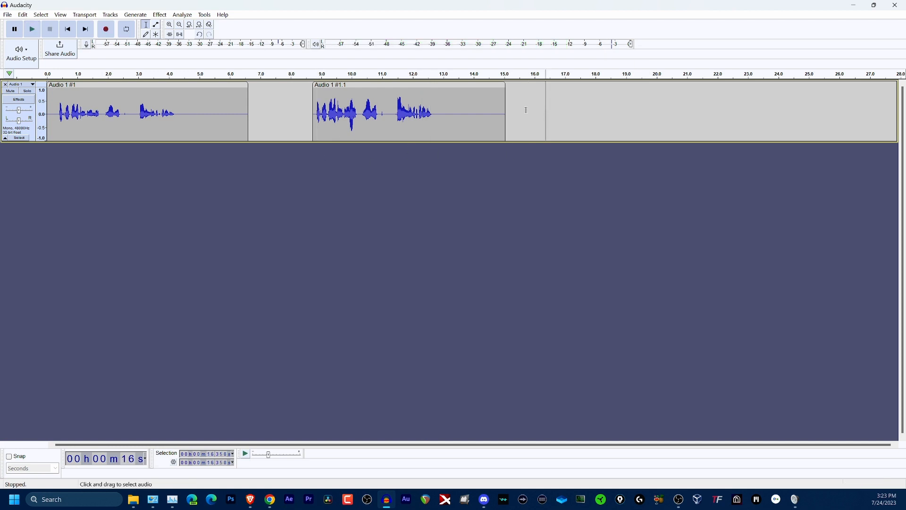
Preview and apply Loudness Normalization to a perceived loudness of -25 LUFS on the whole second clip
{"action": "left_click_drag", "start_coordinate": [506, 116], "coordinate": [314, 127]}
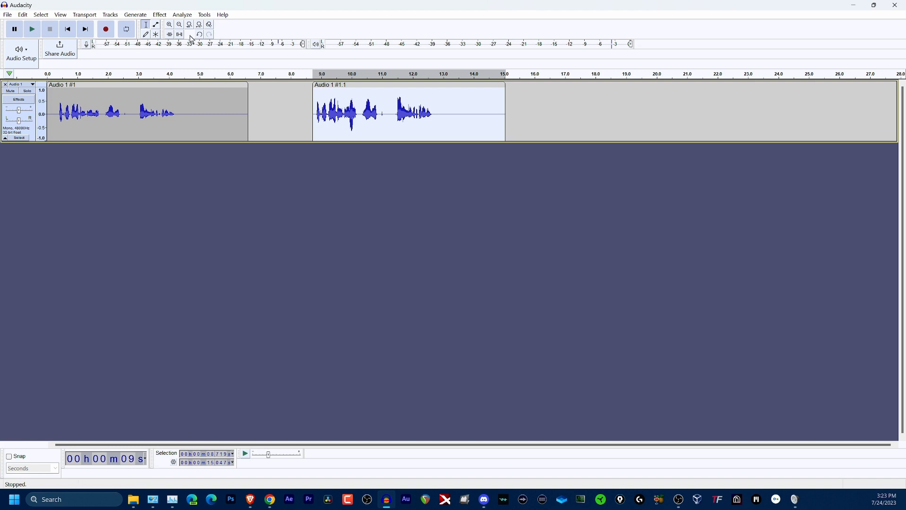
{"action": "left_click", "coordinate": [167, 17]}
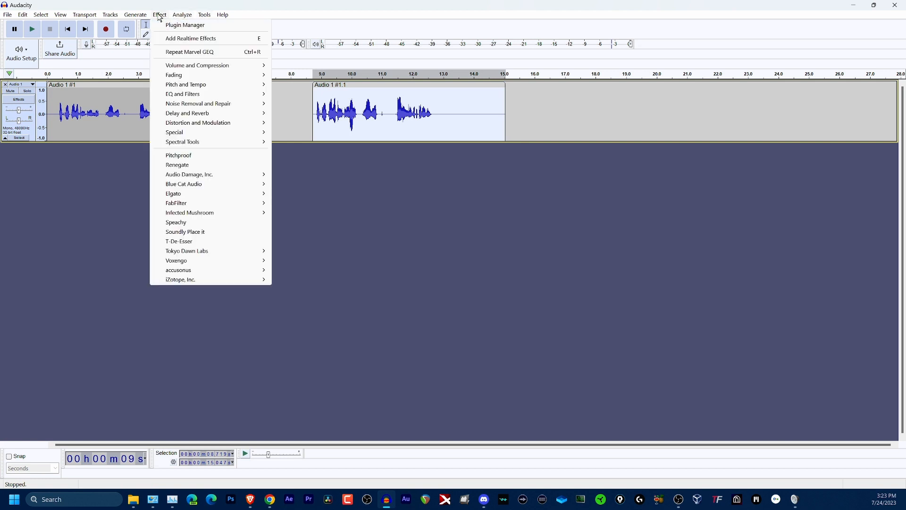
{"action": "mouse_move", "coordinate": [203, 69]}
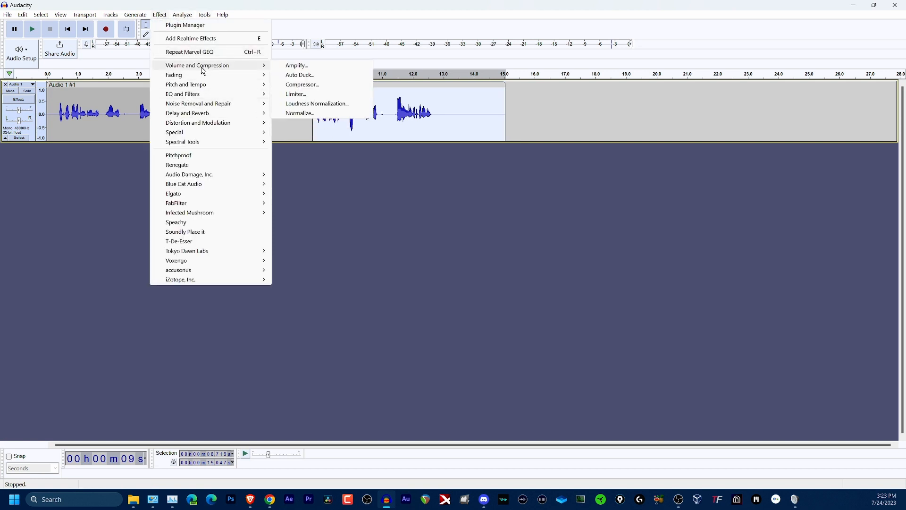
{"action": "left_click", "coordinate": [332, 104]}
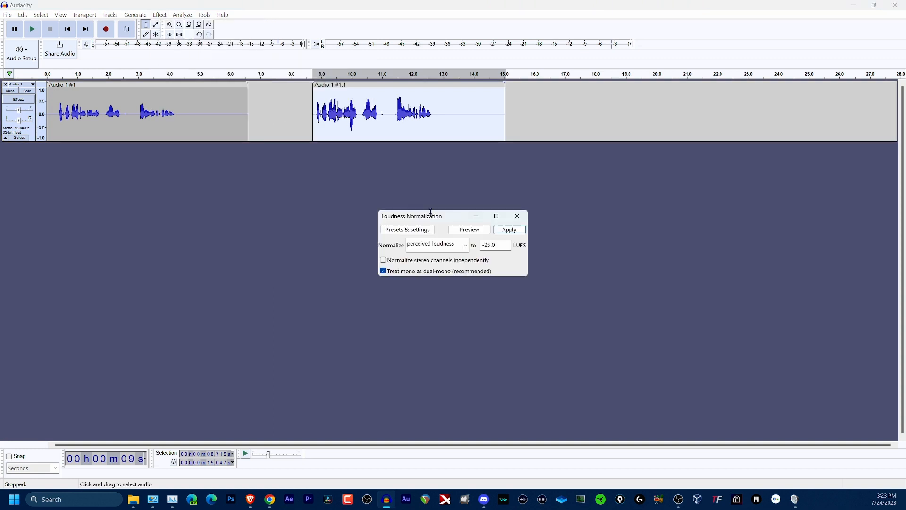
{"action": "left_click", "coordinate": [478, 234]}
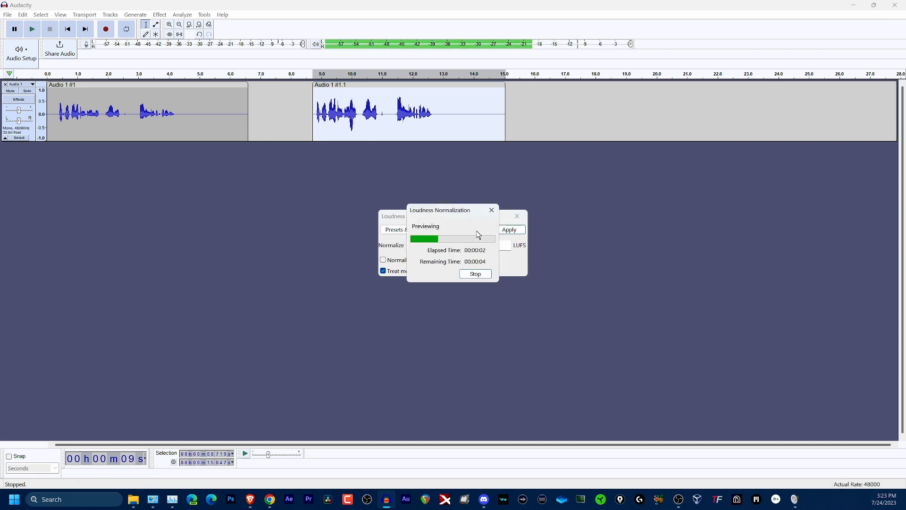
{"action": "left_click", "coordinate": [509, 229]}
Play back the second clip from about 8.8 seconds and undo its loudness normalization
{"action": "left_click", "coordinate": [317, 117]}
{"action": "key", "text": "space"}
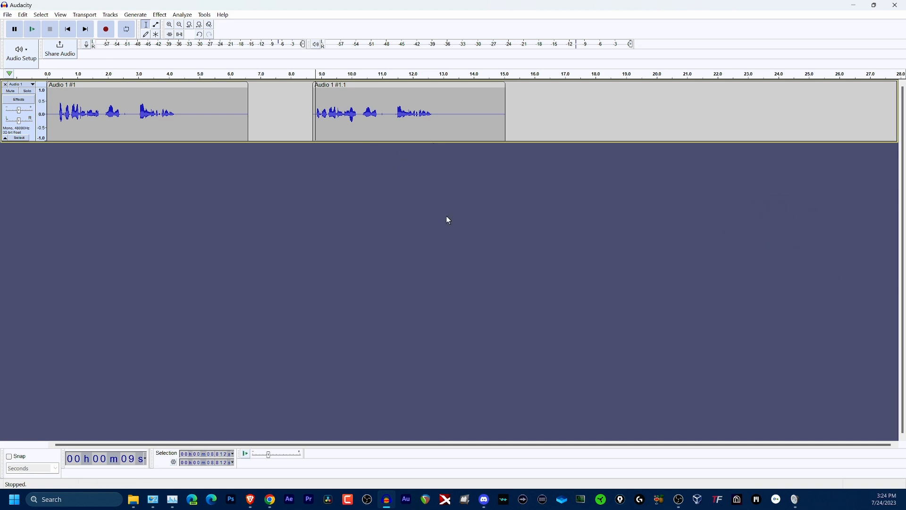
{"action": "key", "text": "ctrl+z"}
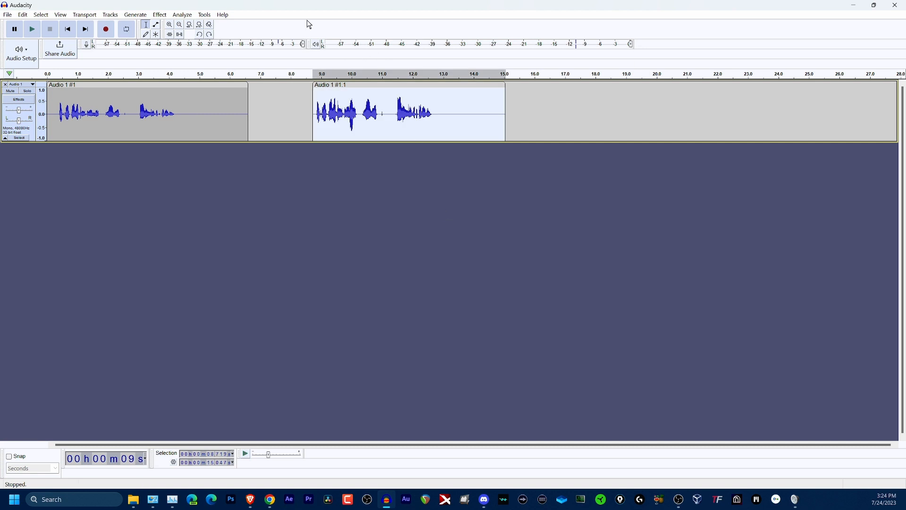
Apply Loudness Normalization to a perceived loudness of -26 LUFS on the whole second clip and play it back
{"action": "left_click", "coordinate": [160, 14]}
{"action": "mouse_move", "coordinate": [208, 115]}
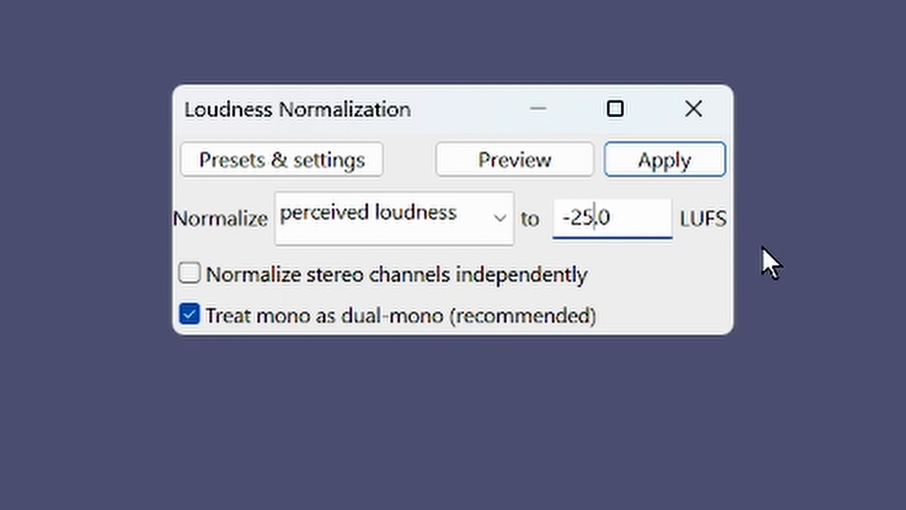
{"action": "key", "text": "BackSpace"}
{"action": "type", "text": "6"}
{"action": "left_click", "coordinate": [669, 171]}
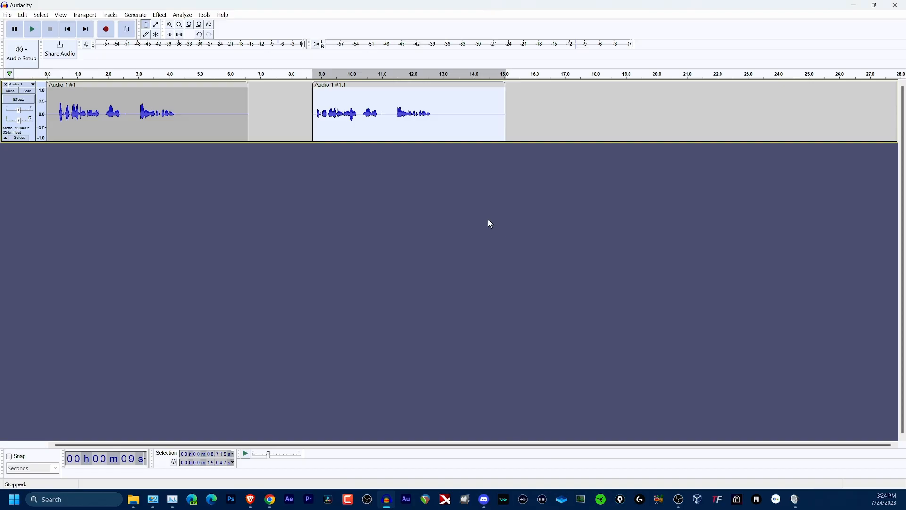
{"action": "key", "text": "space"}
Delete the processed second clip from the track
{"action": "left_click", "coordinate": [397, 90]}
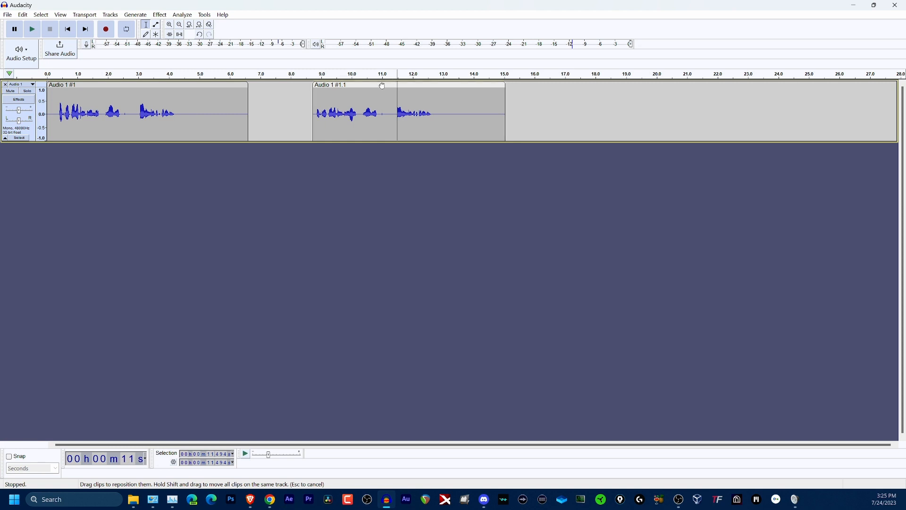
{"action": "left_click", "coordinate": [382, 85]}
{"action": "key", "text": "Delete"}
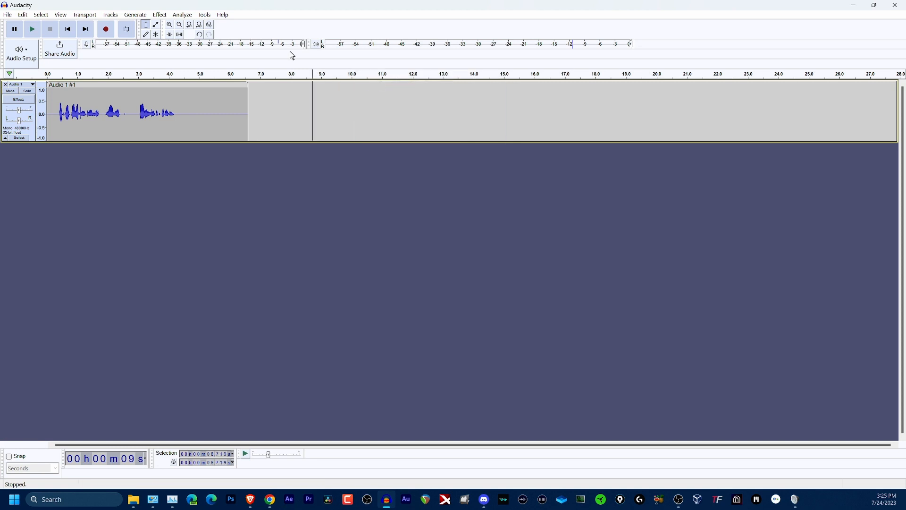
Play back the remaining first clip from about 0.3 seconds to hear the unprocessed recording
{"action": "left_click", "coordinate": [57, 94]}
{"action": "key", "text": "space"}
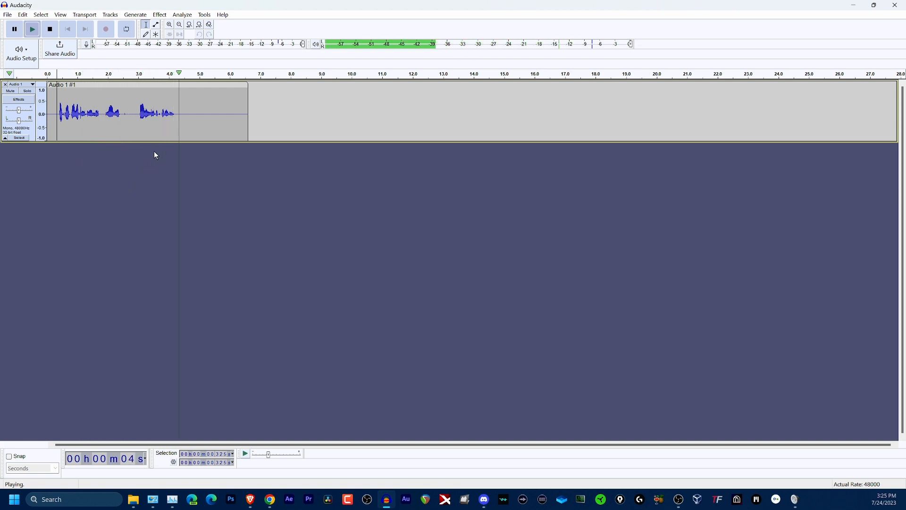
{"action": "key", "text": "space"}
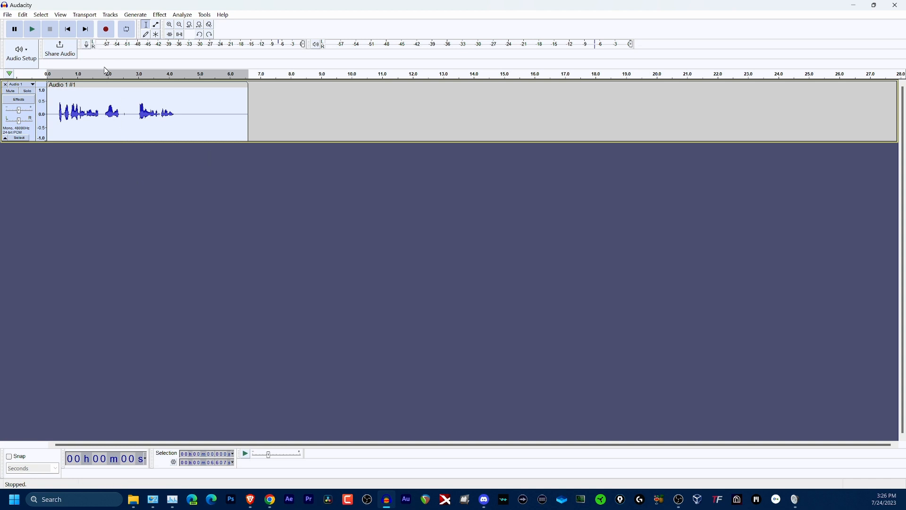
Run the macro "SMB-7 1 clik process" on the whole remaining clip
{"action": "left_click", "coordinate": [224, 15]}
{"action": "mouse_move", "coordinate": [185, 12]}
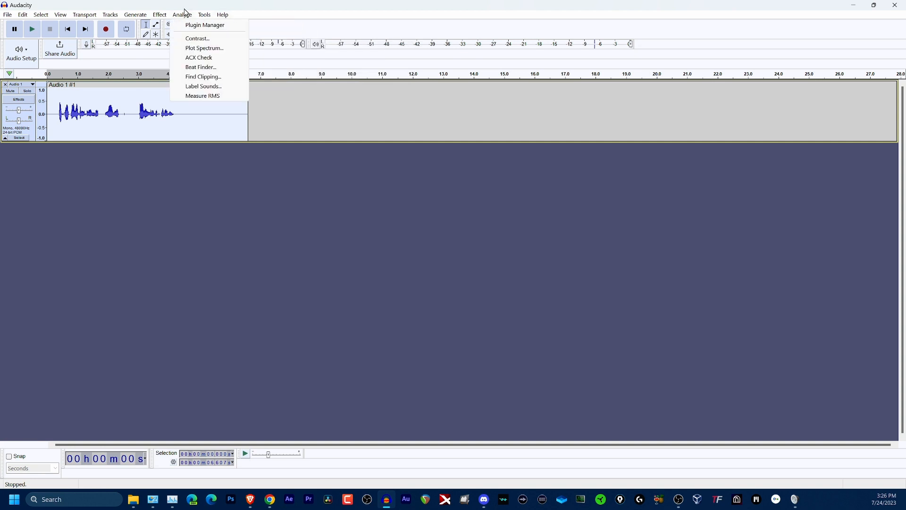
{"action": "mouse_move", "coordinate": [295, 48]}
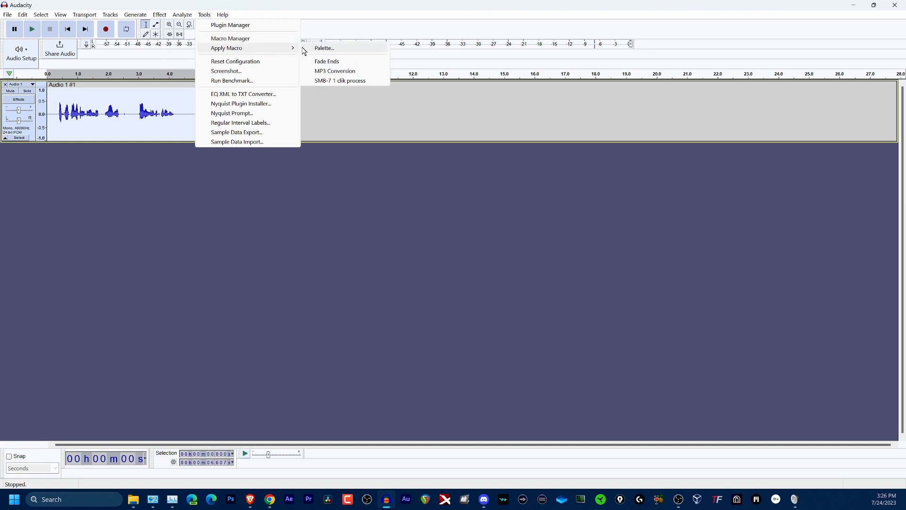
{"action": "left_click", "coordinate": [333, 81]}
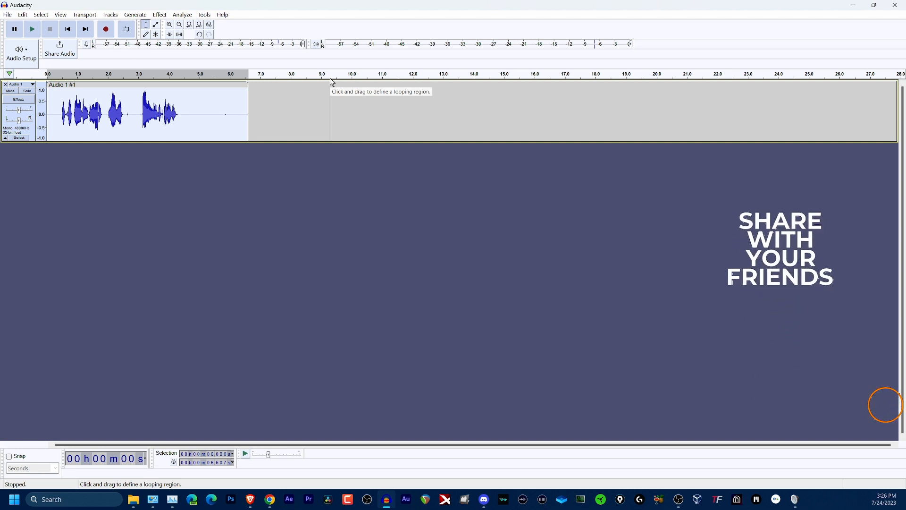
Play back the macro-processed clip from about 0.5 seconds
{"action": "left_click", "coordinate": [61, 111]}
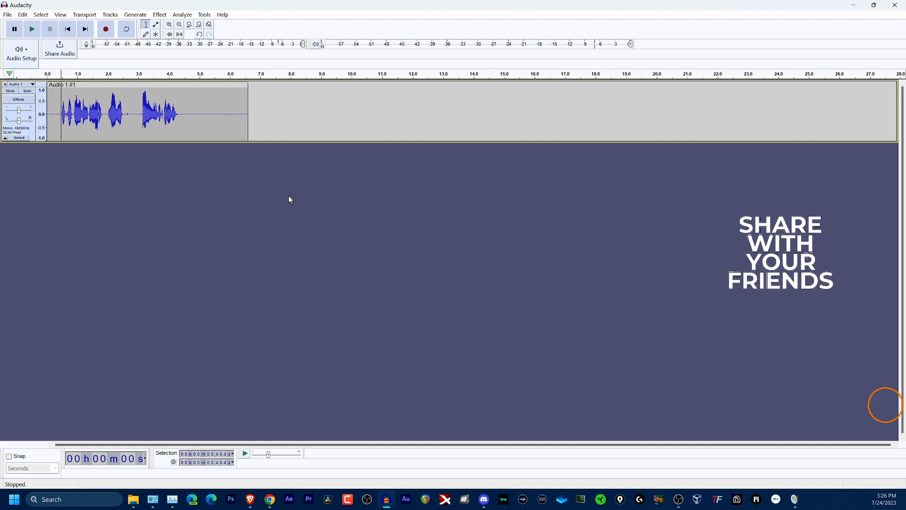
{"action": "key", "text": "space"}
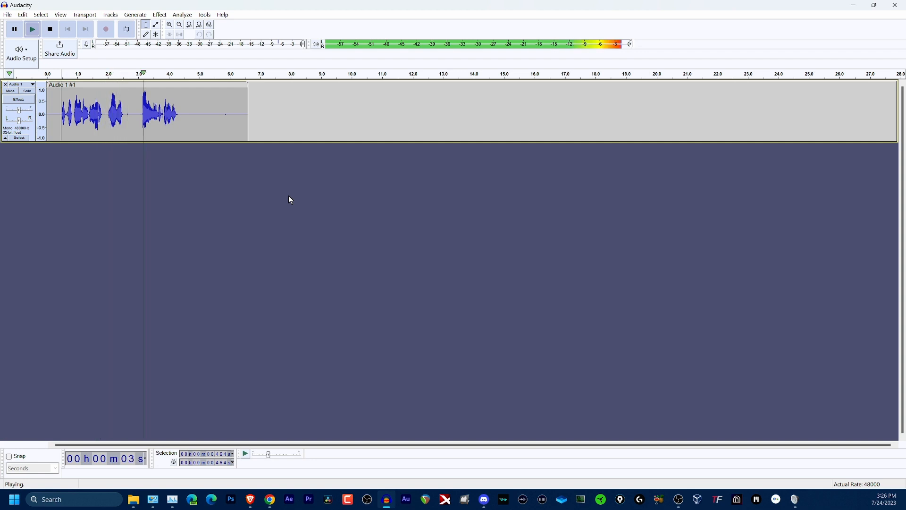
{"action": "key", "text": "space"}
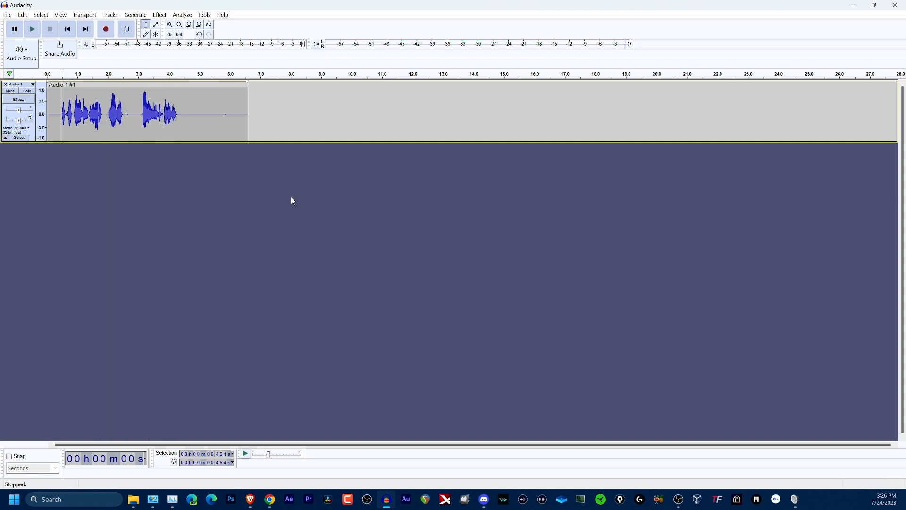